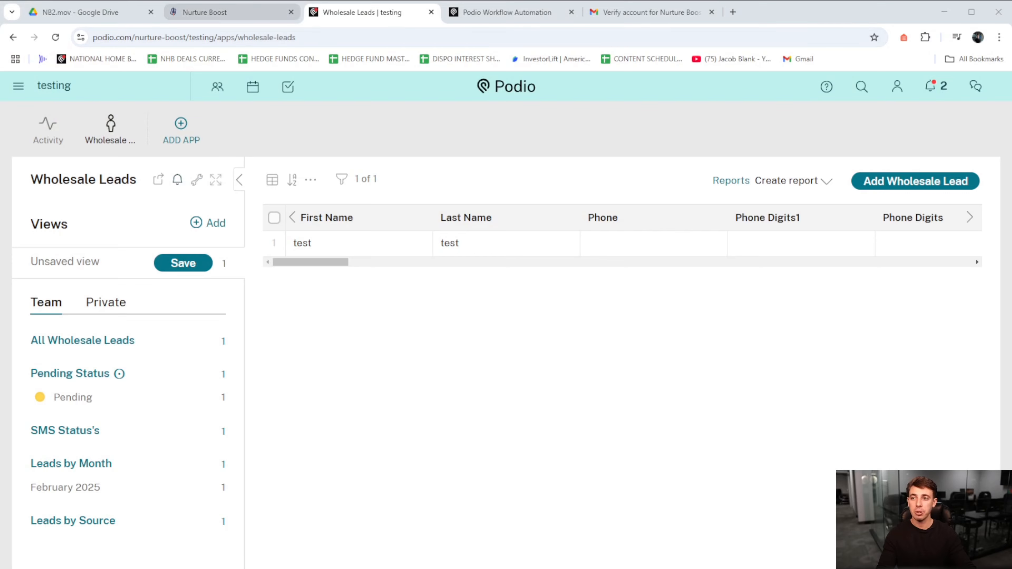
- Open the test lead in Podio's Wholesale Leads app and review its fields from contact details through the property questions
click(224, 12)
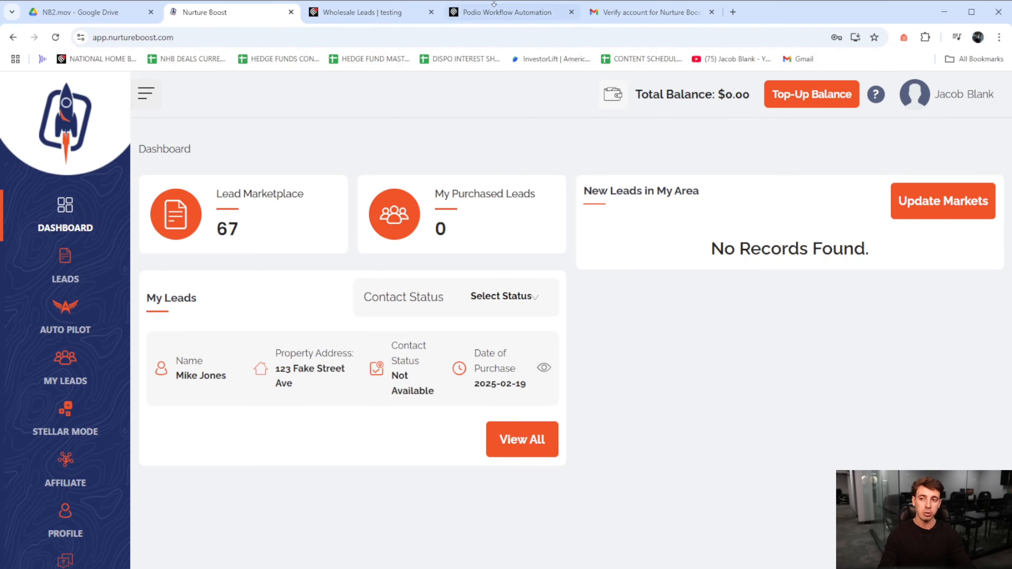
click(377, 11)
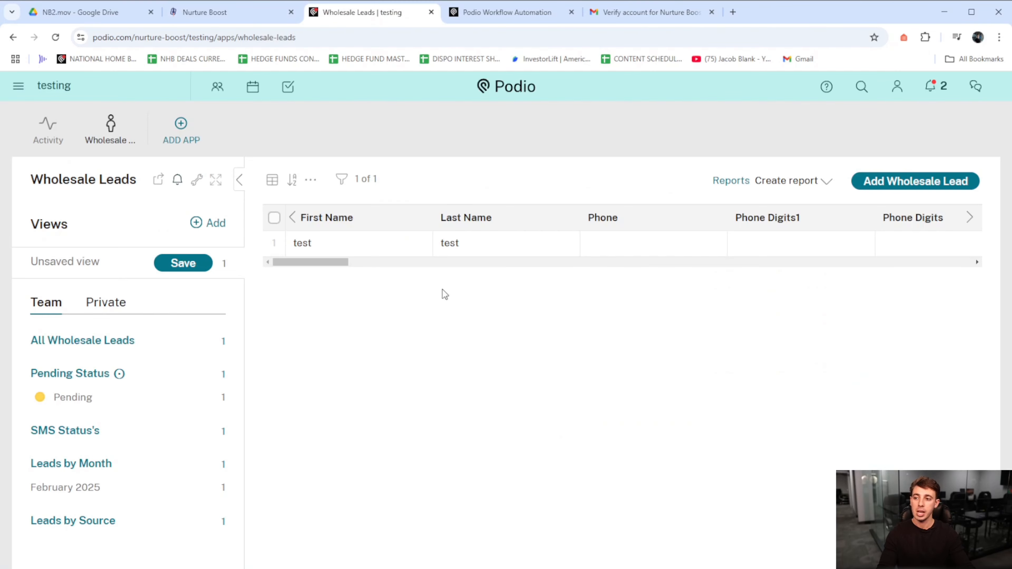
click(506, 16)
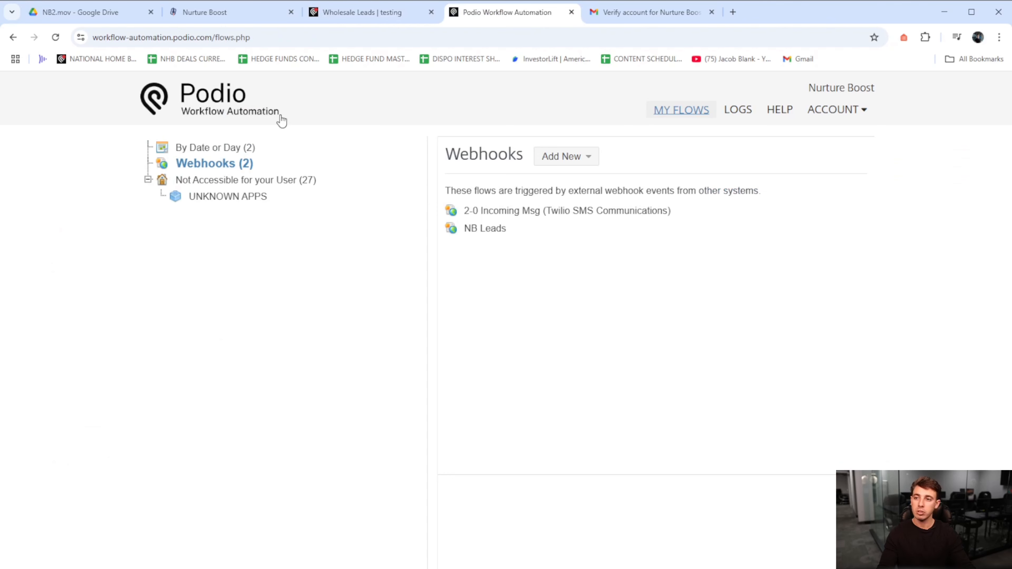
click(374, 12)
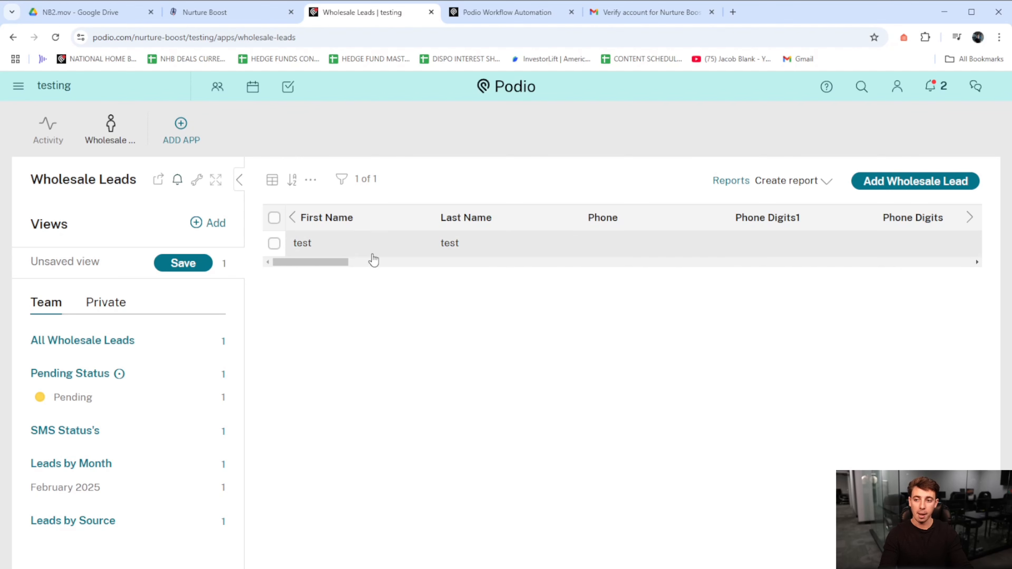
click(376, 244)
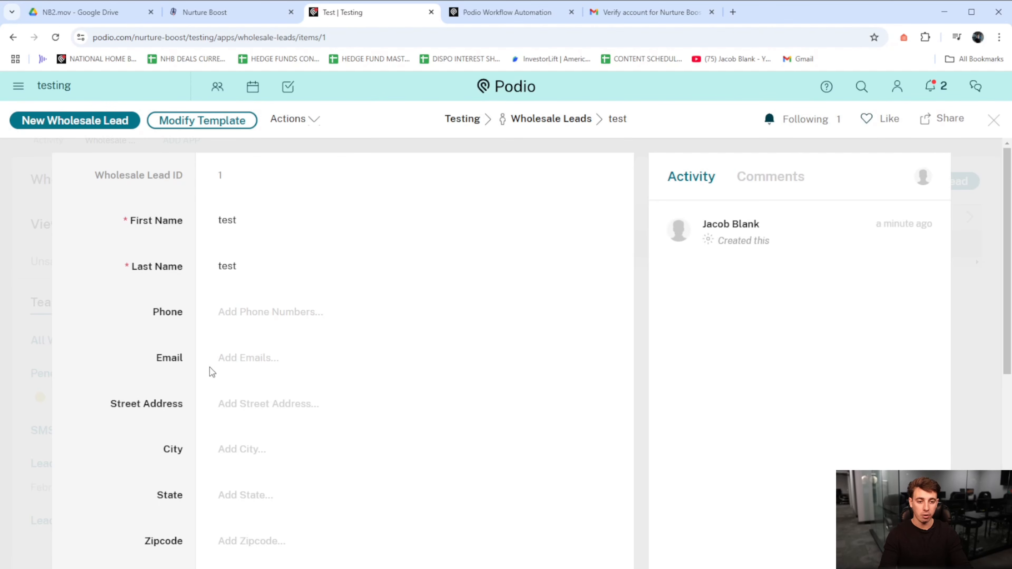
scroll(195, 267, down, 12)
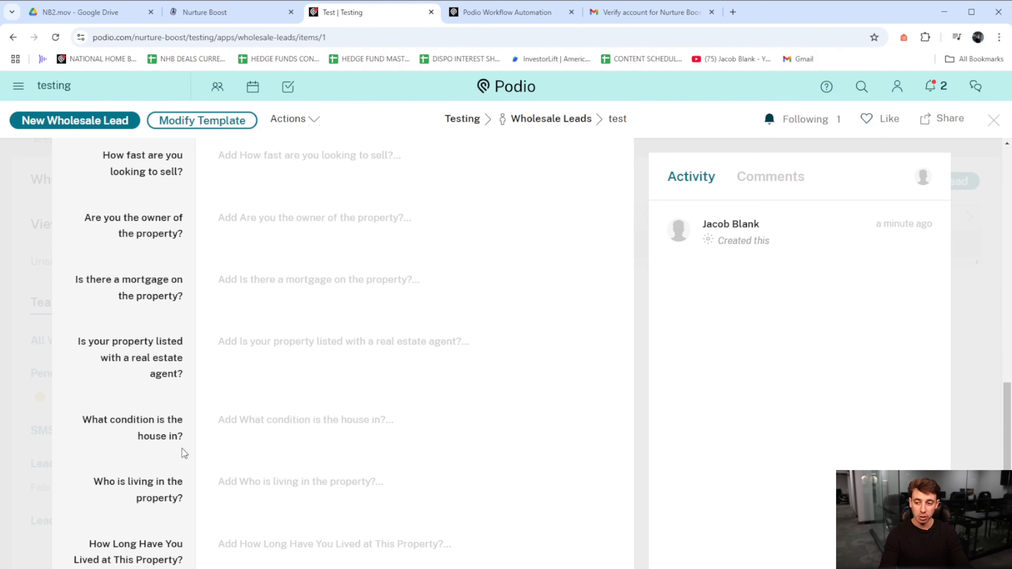
scroll(193, 454, down, 4)
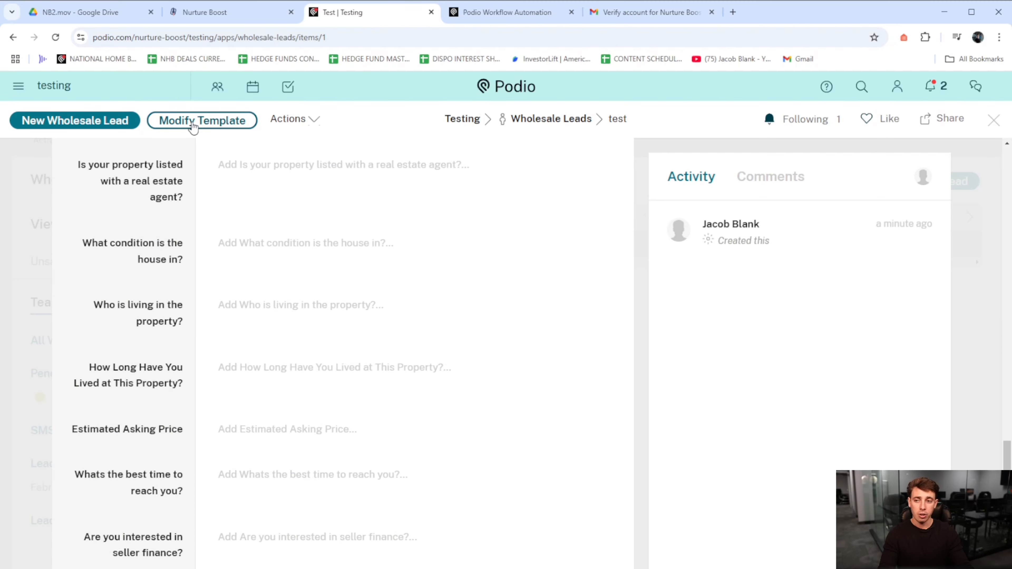
- Try adding a Text field between First Name and Last Name in the Wholesale Lead template
click(193, 123)
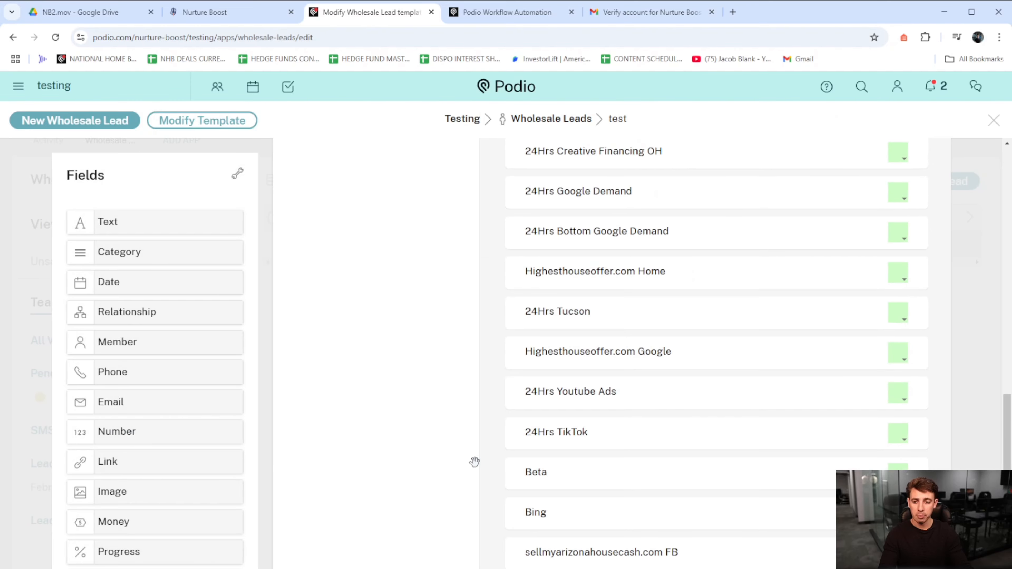
scroll(440, 498, up, 15)
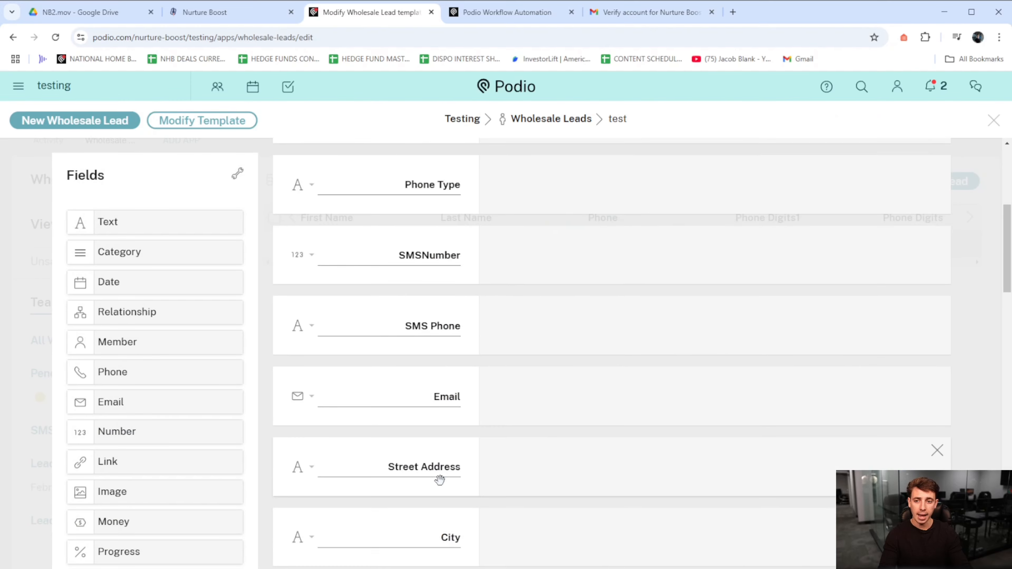
scroll(385, 291, up, 4)
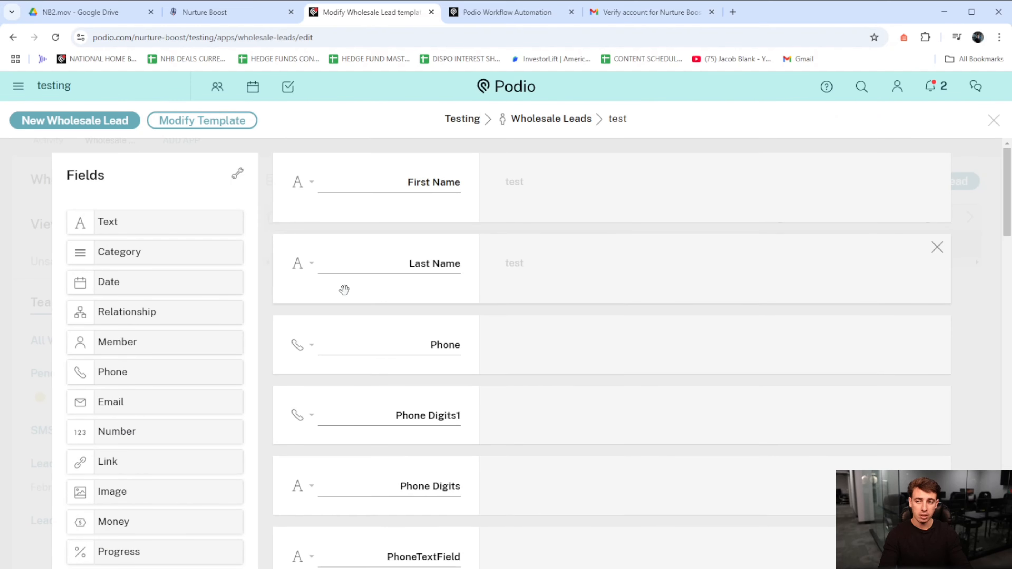
drag(132, 218, 369, 245)
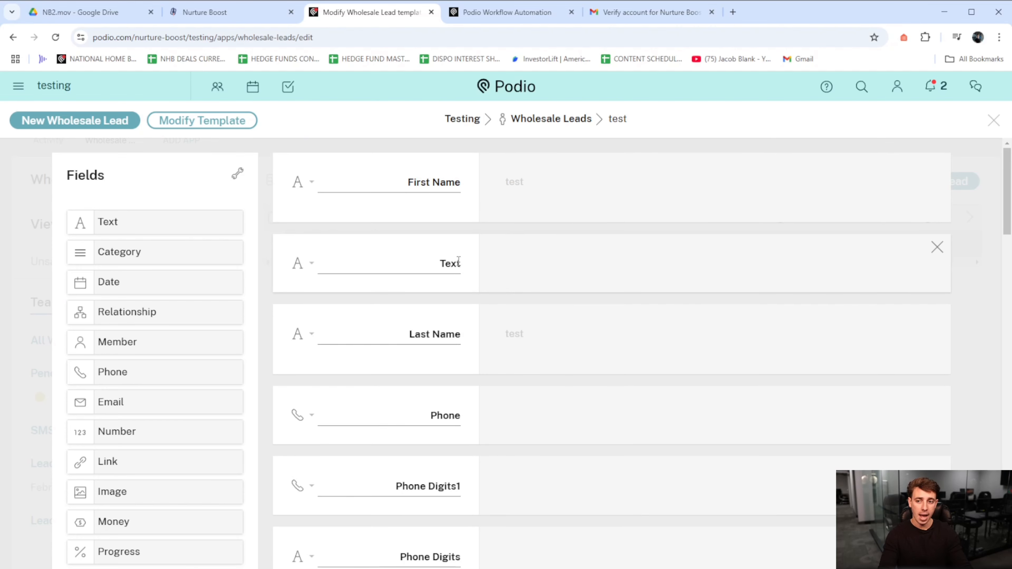
click(937, 248)
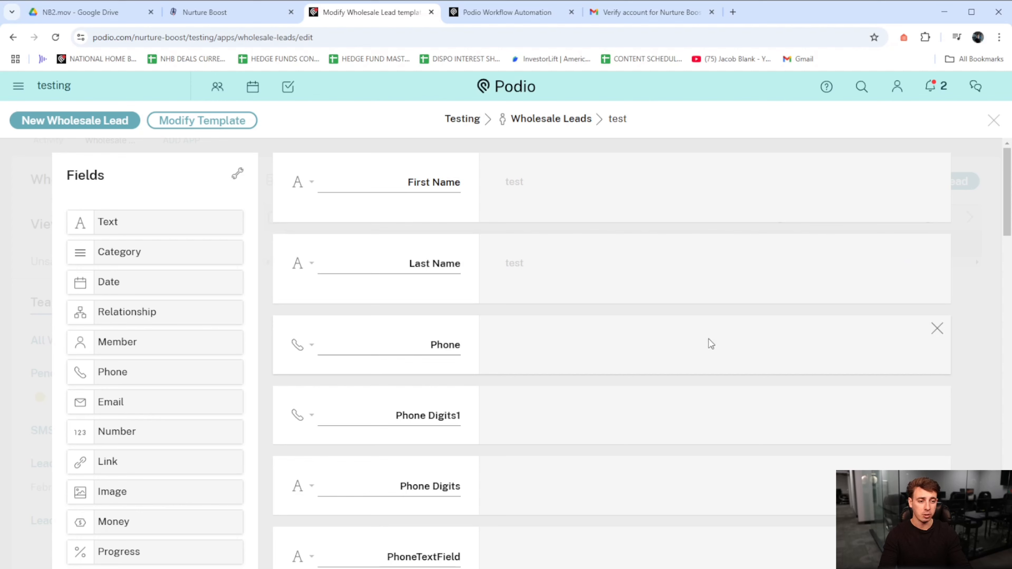
scroll(603, 405, down, 12)
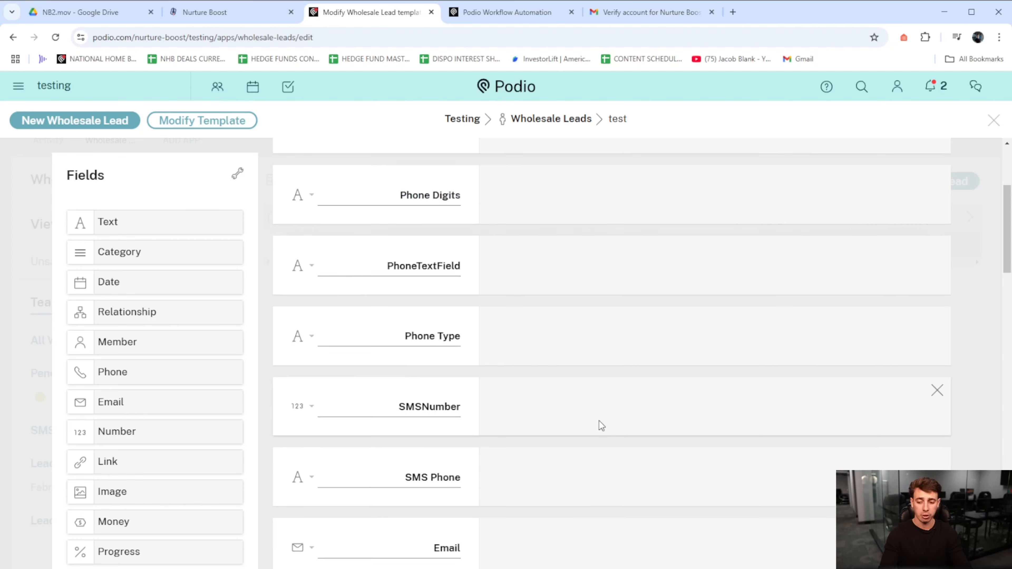
scroll(486, 430, down, 8)
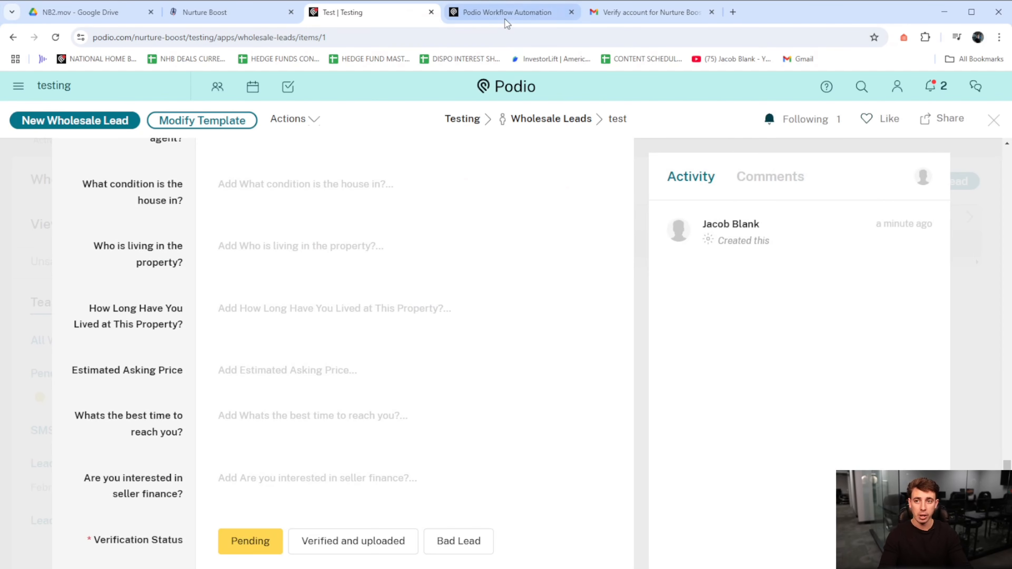
- Switch to Podio Workflow Automation and create a new flow triggered by an external webhook event
click(509, 14)
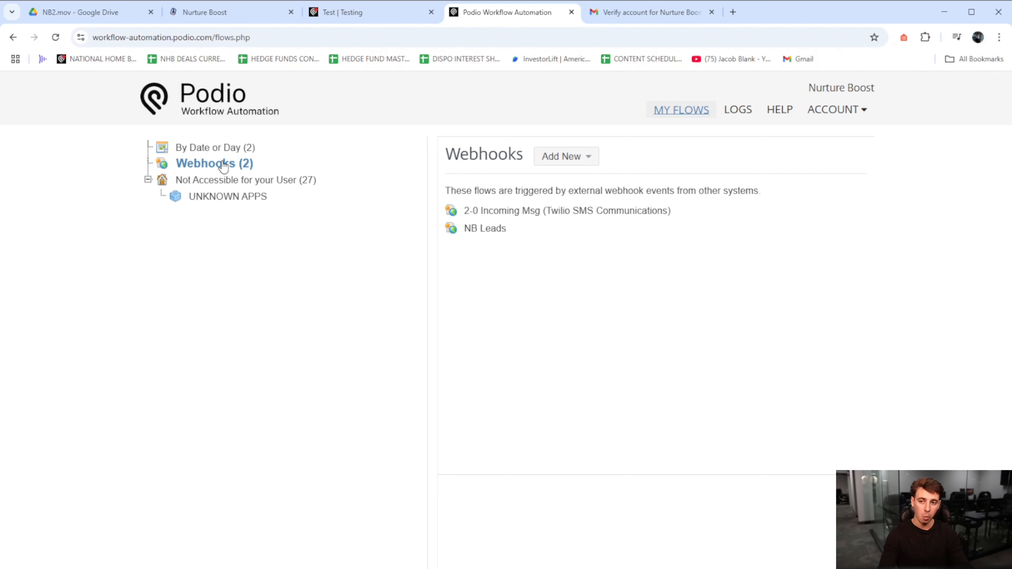
click(569, 160)
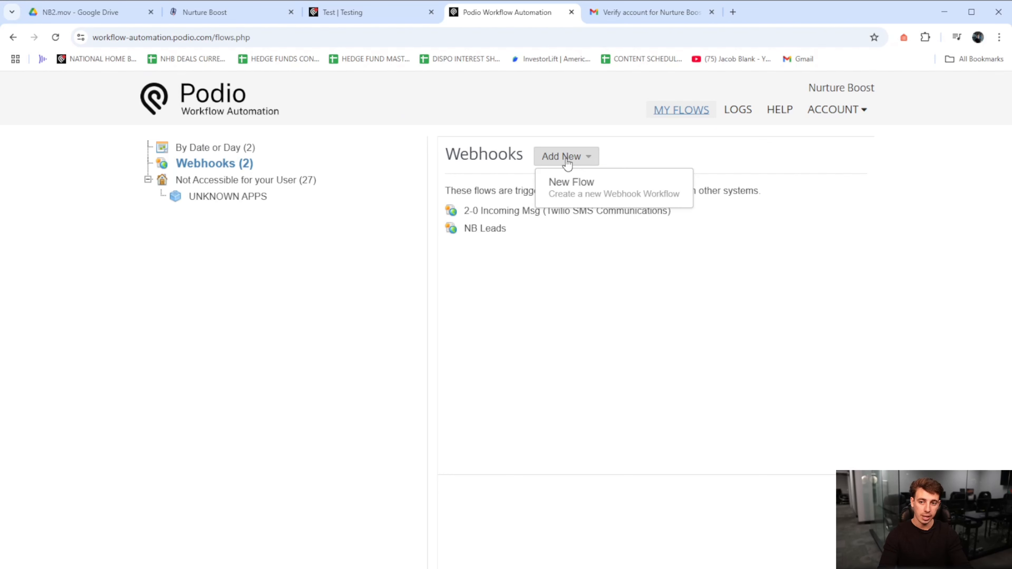
click(578, 194)
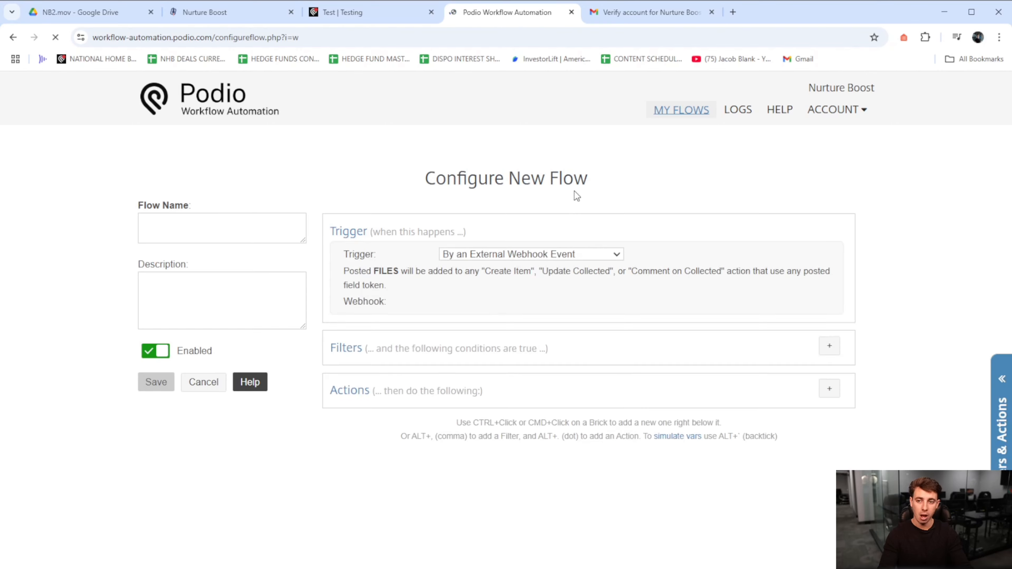
drag(750, 306, 436, 299)
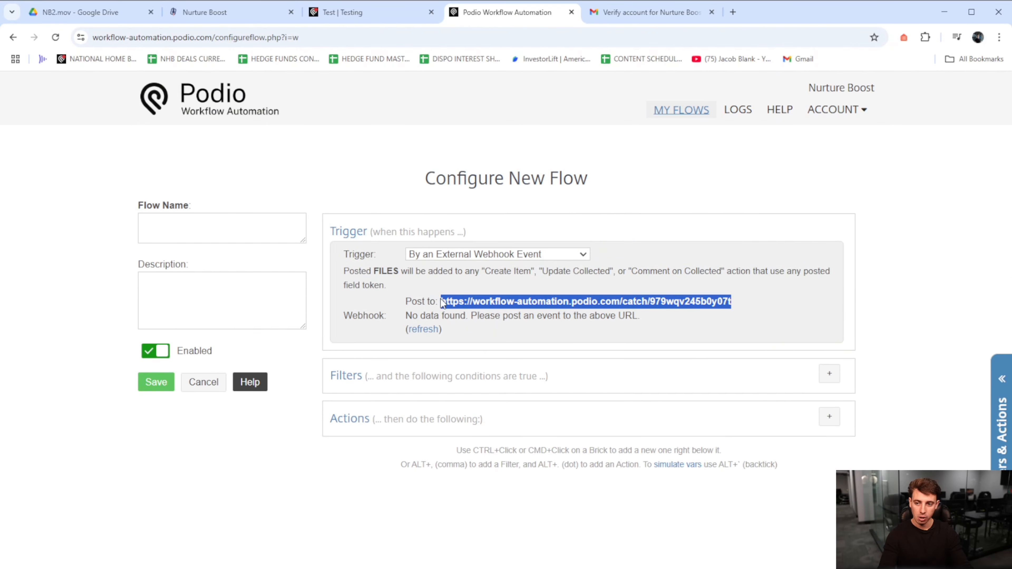
- Name the flow "Nurture Boost Leads" and reuse the same text as its description
click(252, 227)
text(Nuture Boost Leads)
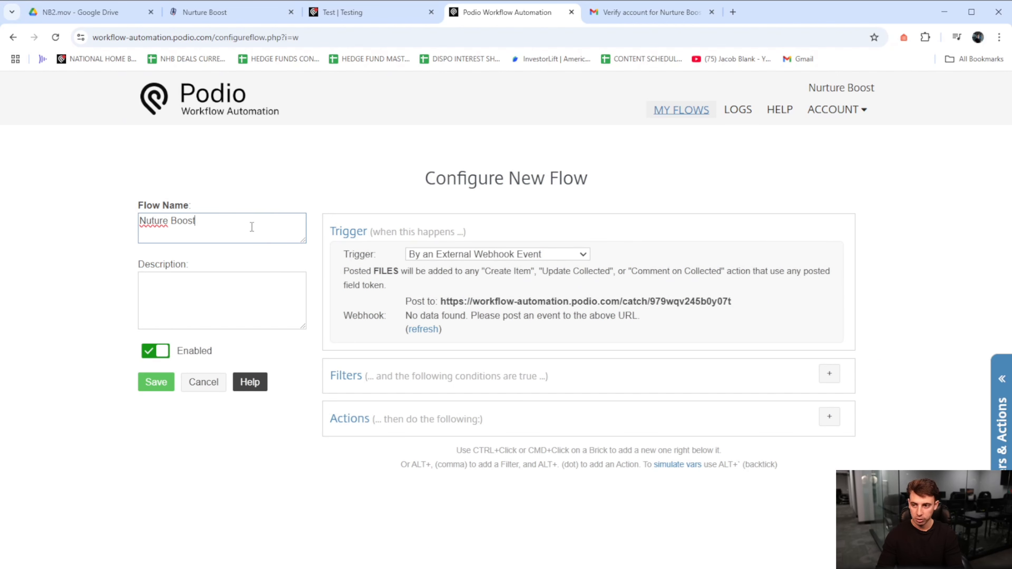
double_click(156, 220)
text(Nurture)
click(181, 288)
drag(250, 221, 134, 224)
key(ctrl+c)
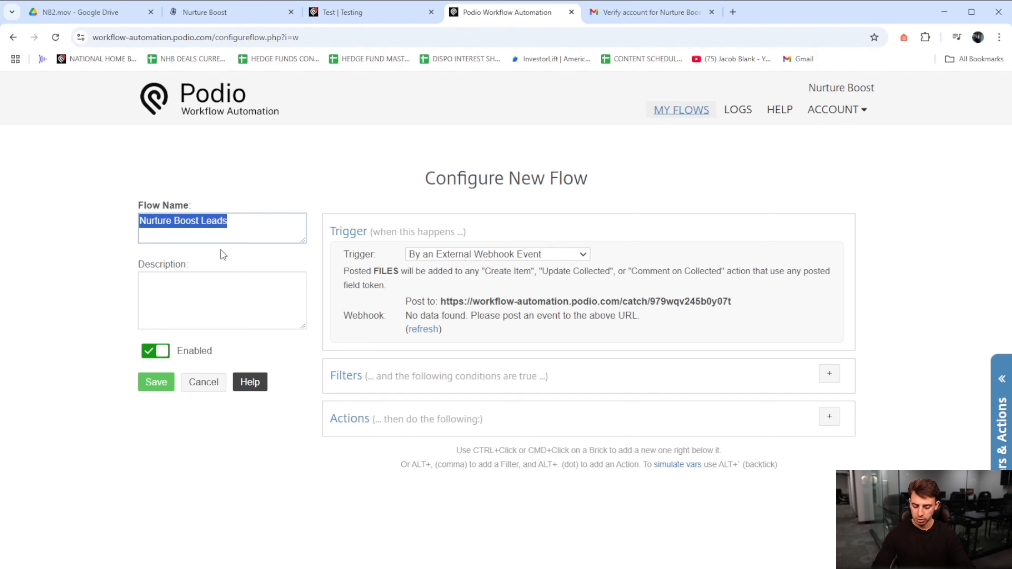
click(218, 280)
key(ctrl+v)
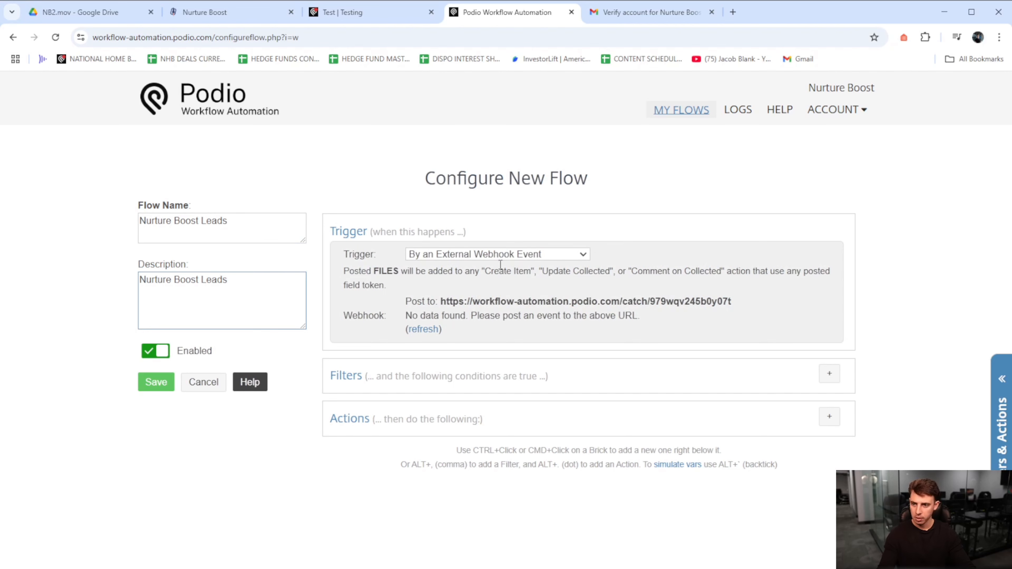
- Copy the flow's webhook post URL and save the new flow
drag(733, 302, 439, 305)
click(161, 389)
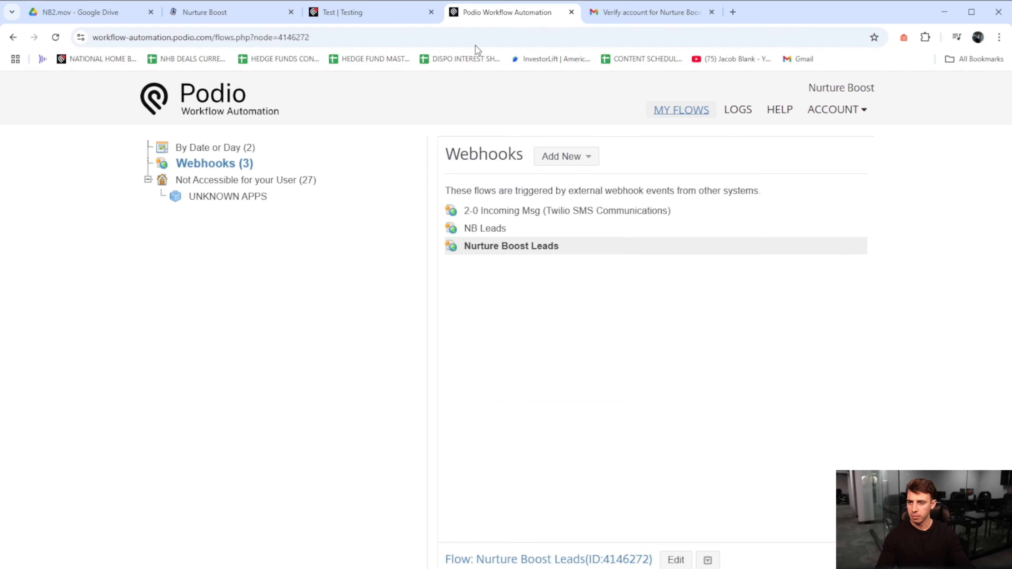
- Switch to Nurture Boost, enter the copied Podio URL in the webhook settings and activate the webhook
click(229, 13)
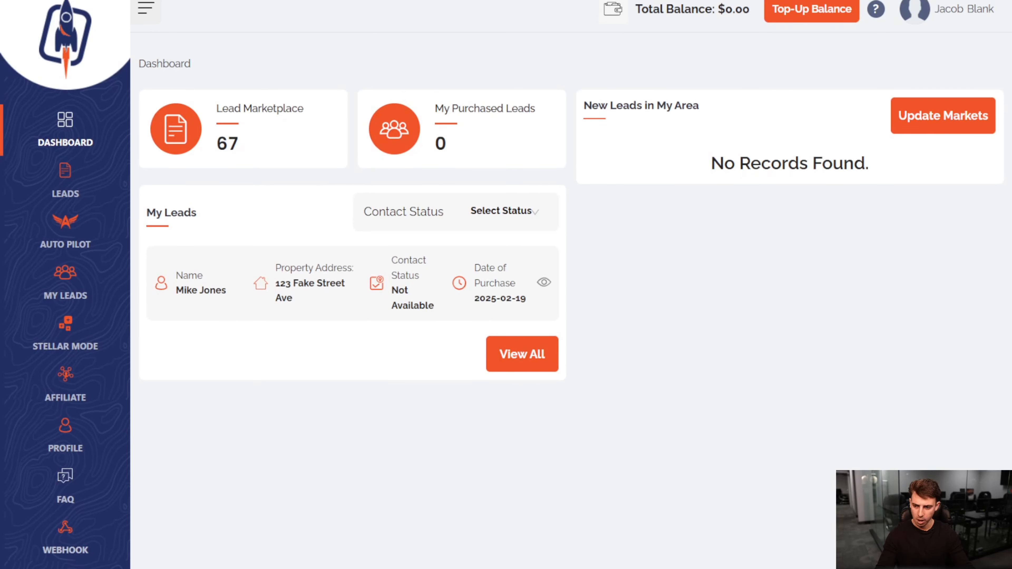
click(67, 532)
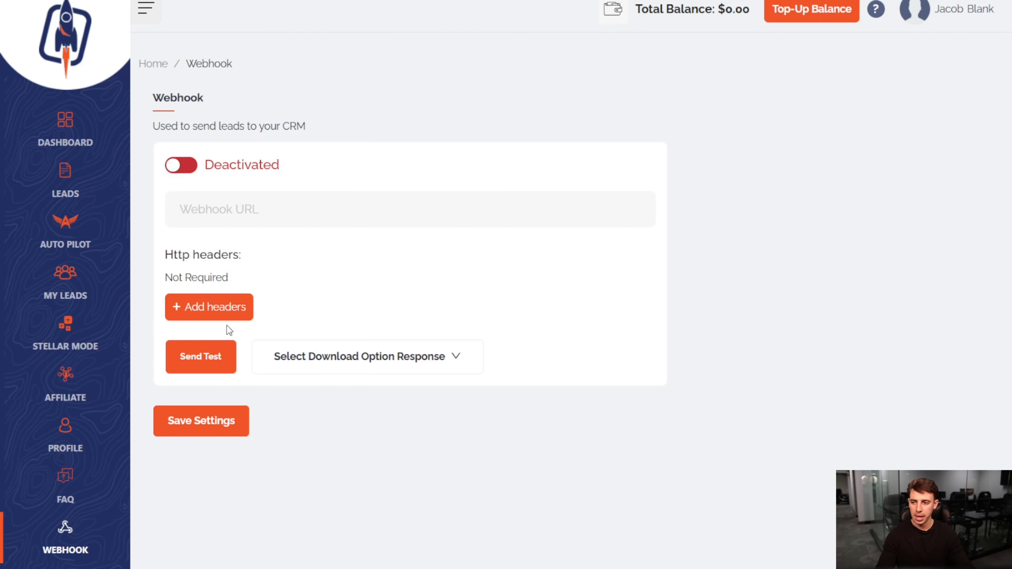
key(ctrl+v)
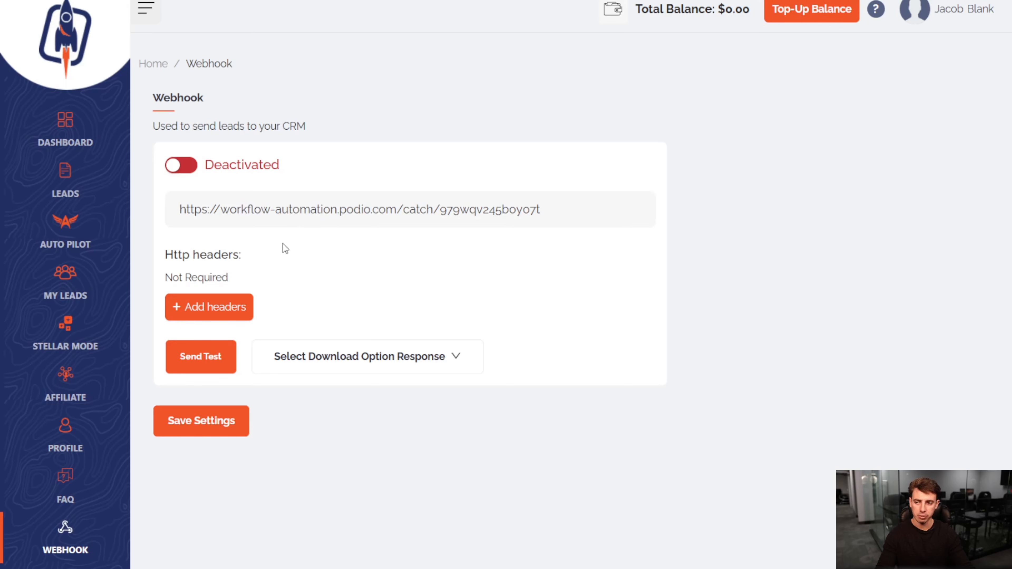
click(182, 174)
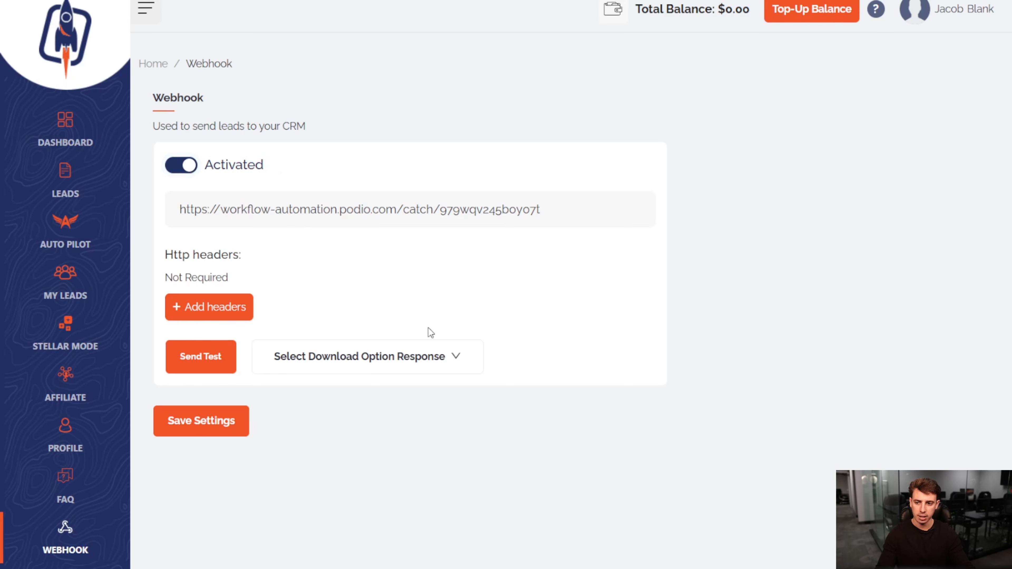
- Send a test lead through the activated webhook
click(201, 366)
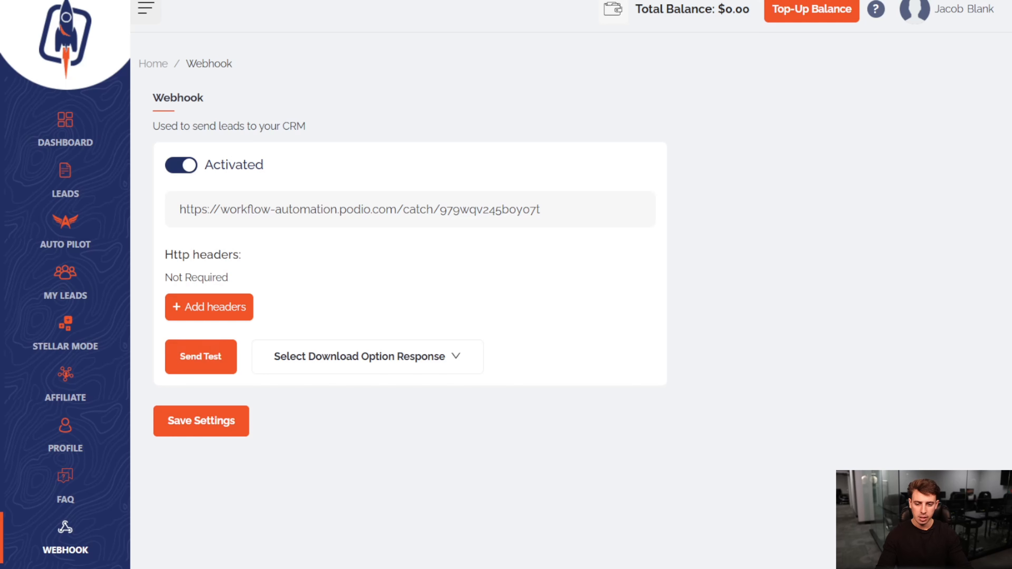
scroll(507, 283, down, 2)
scroll(506, 283, up, 2)
scroll(506, 283, up, 1)
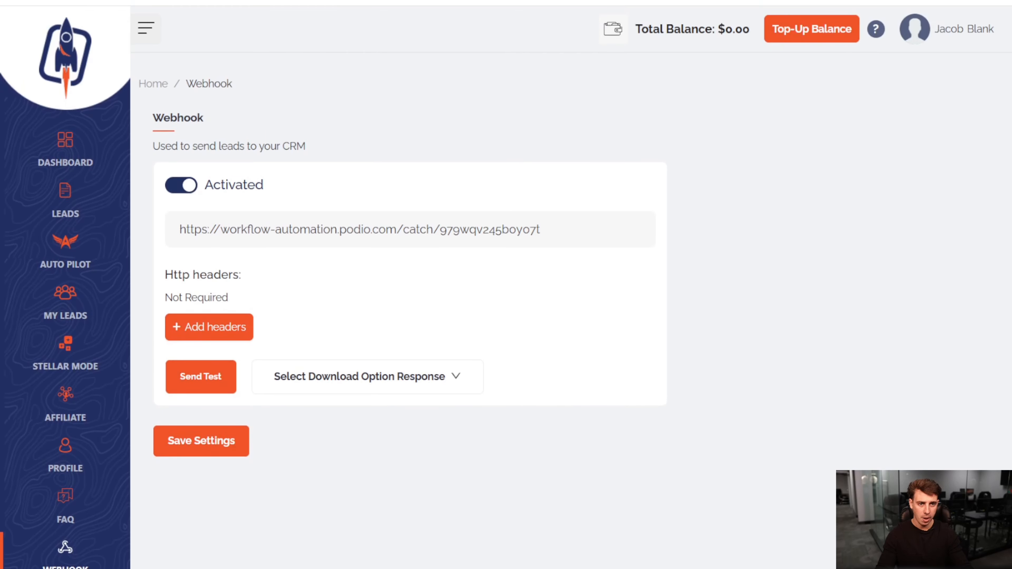
- Return to Podio Workflow Automation, open the Nurture Boost Leads flow for editing and review the received webhook data fields
click(486, 1)
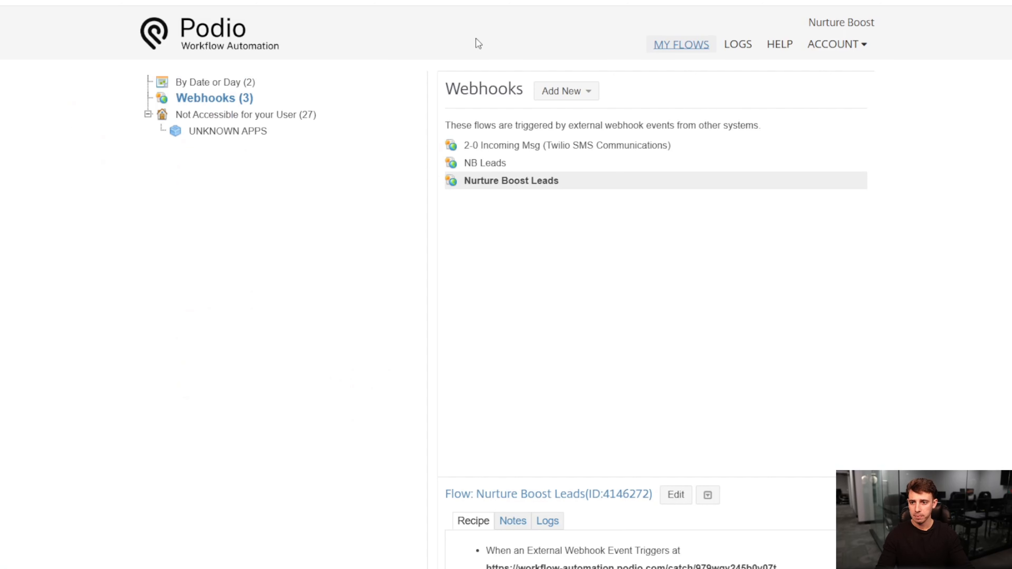
double_click(529, 181)
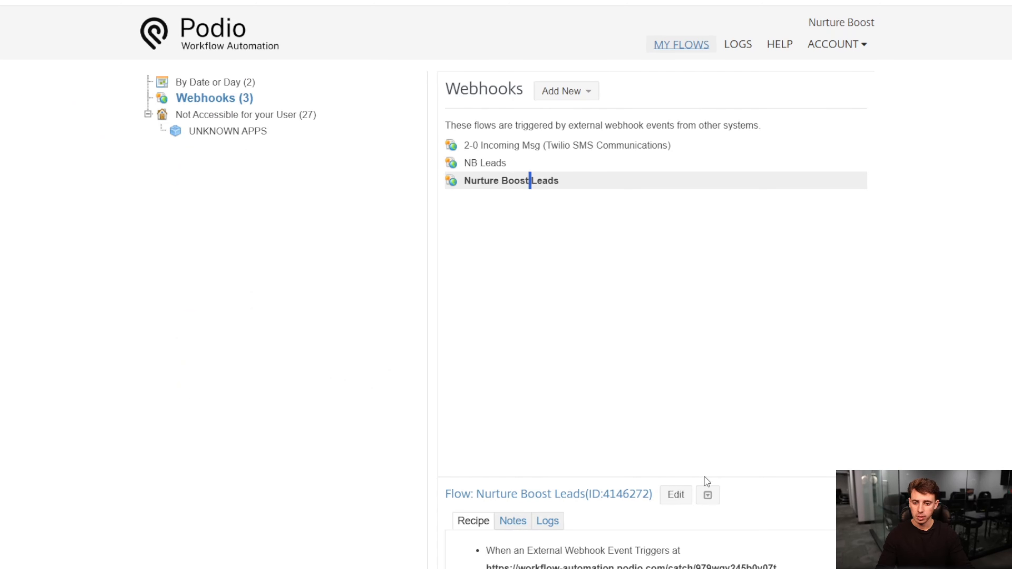
click(676, 495)
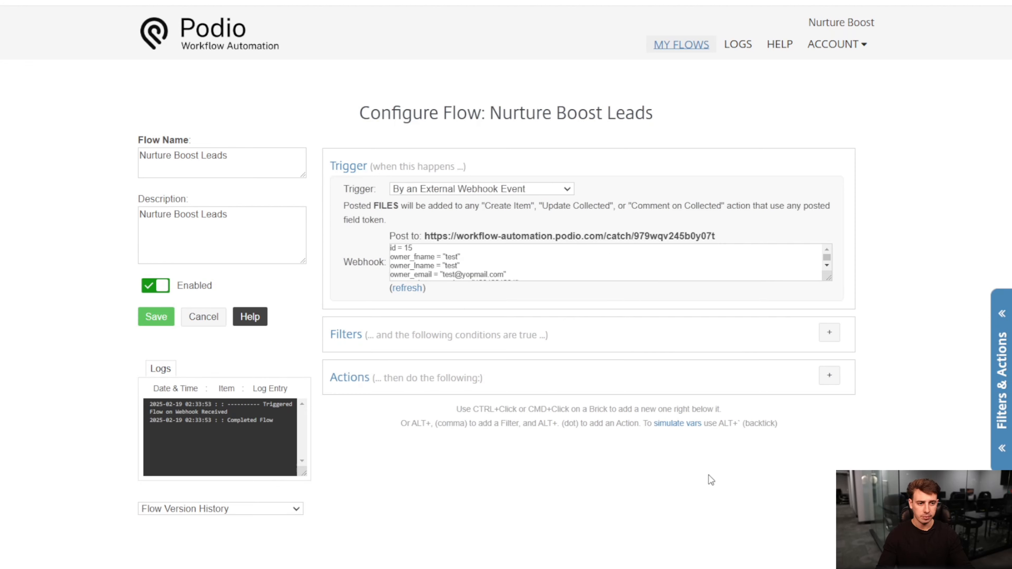
scroll(439, 262, down, 8)
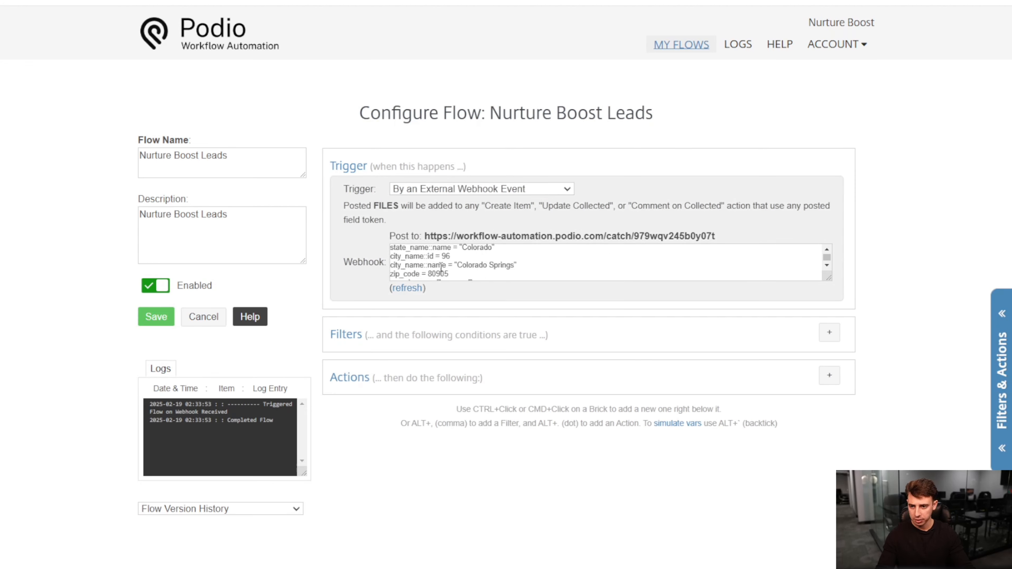
scroll(446, 259, down, 2)
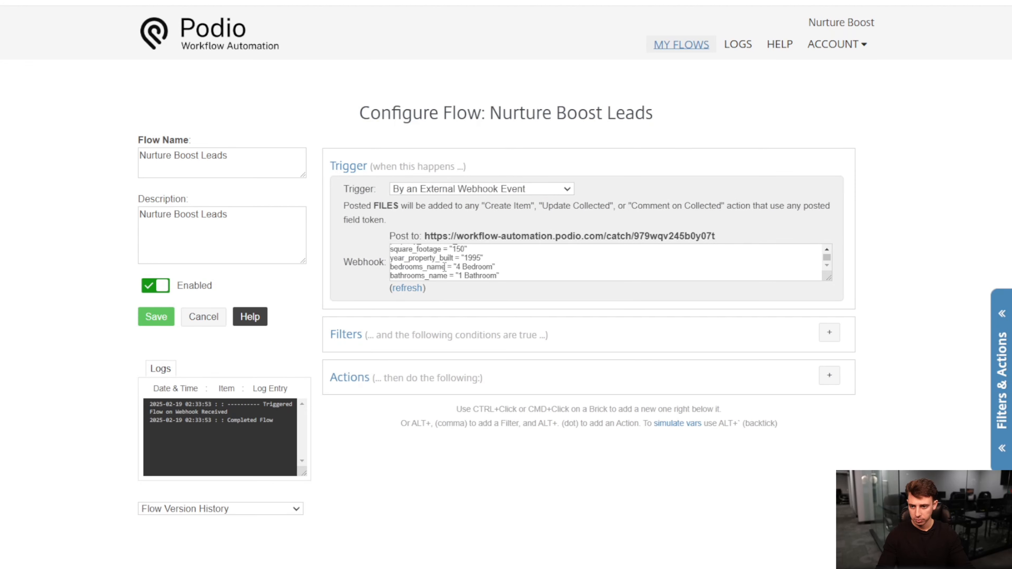
scroll(444, 266, up, 10)
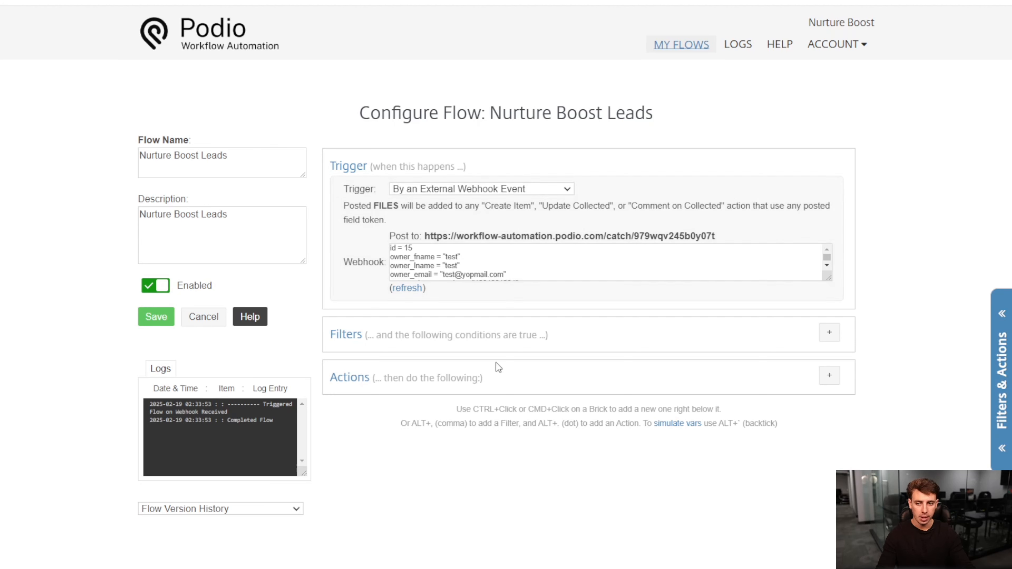
- Add a Create Item action to the Nurture Boost Leads flow
click(828, 378)
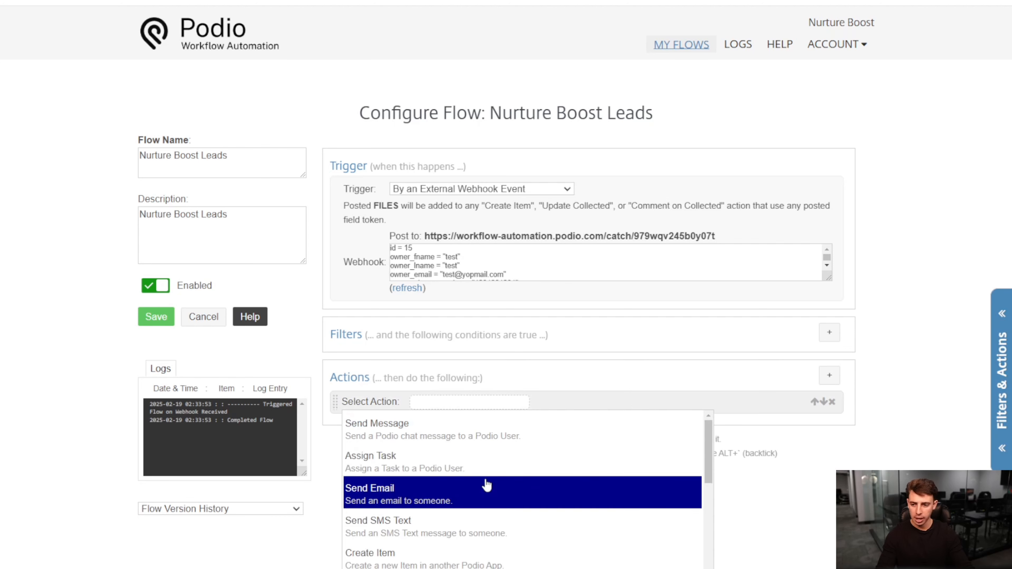
click(467, 556)
click(472, 424)
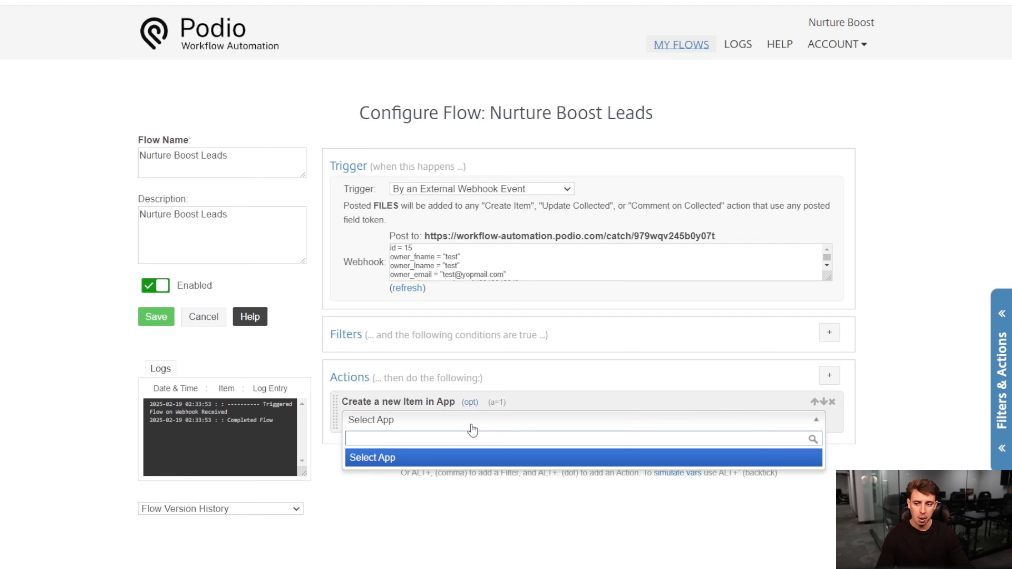
click(445, 464)
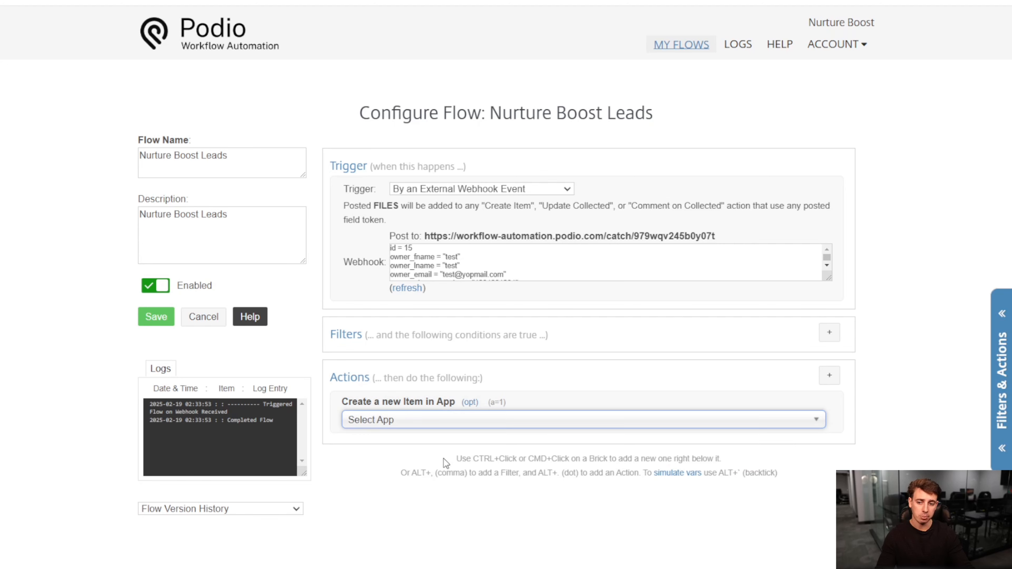
click(429, 425)
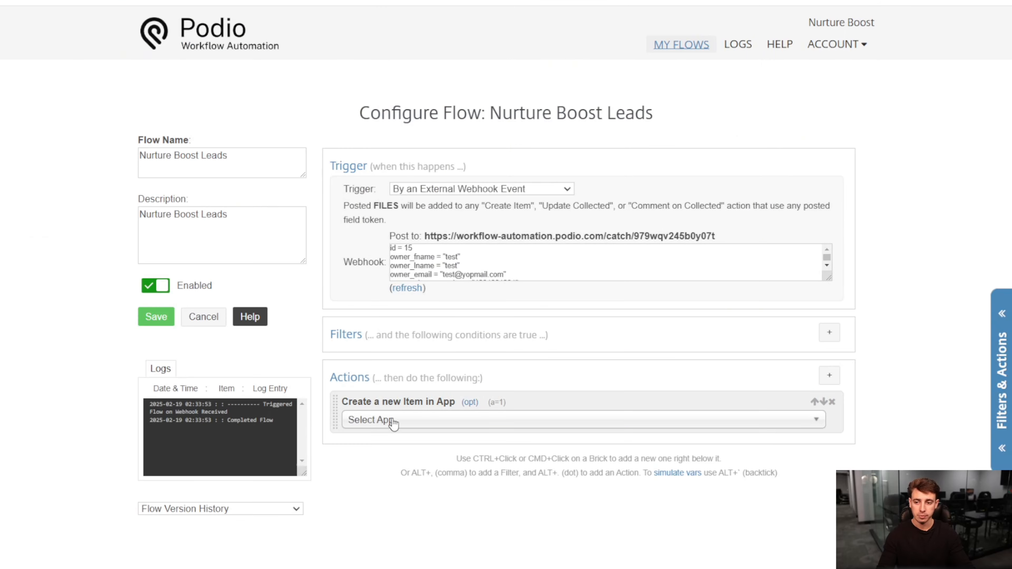
click(393, 422)
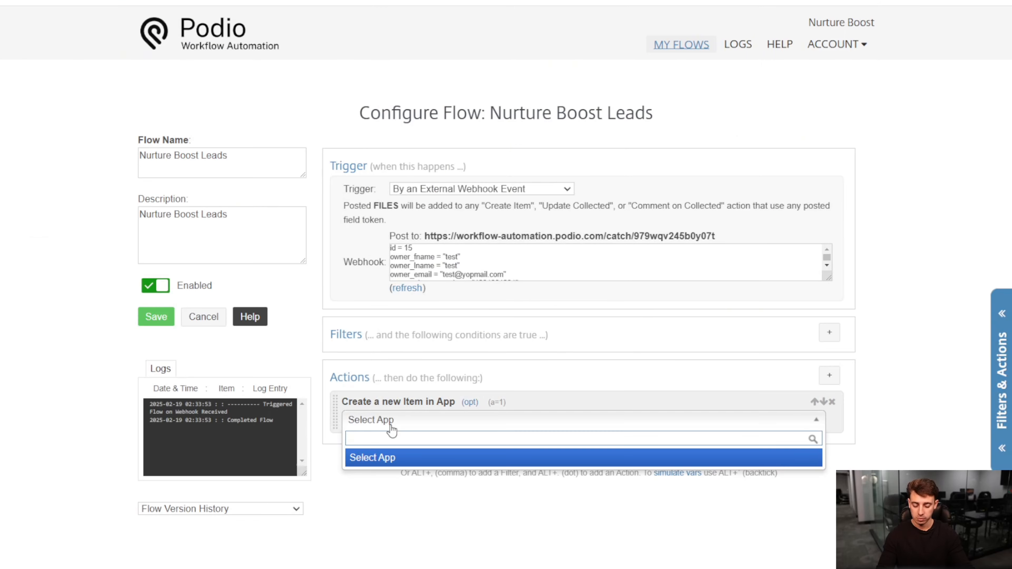
text(wh)
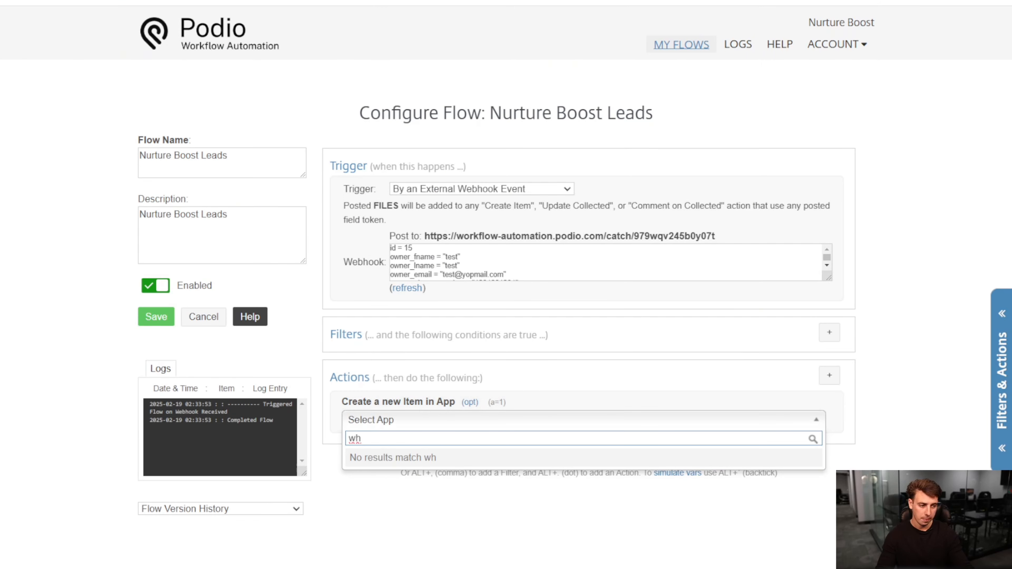
key(Escape)
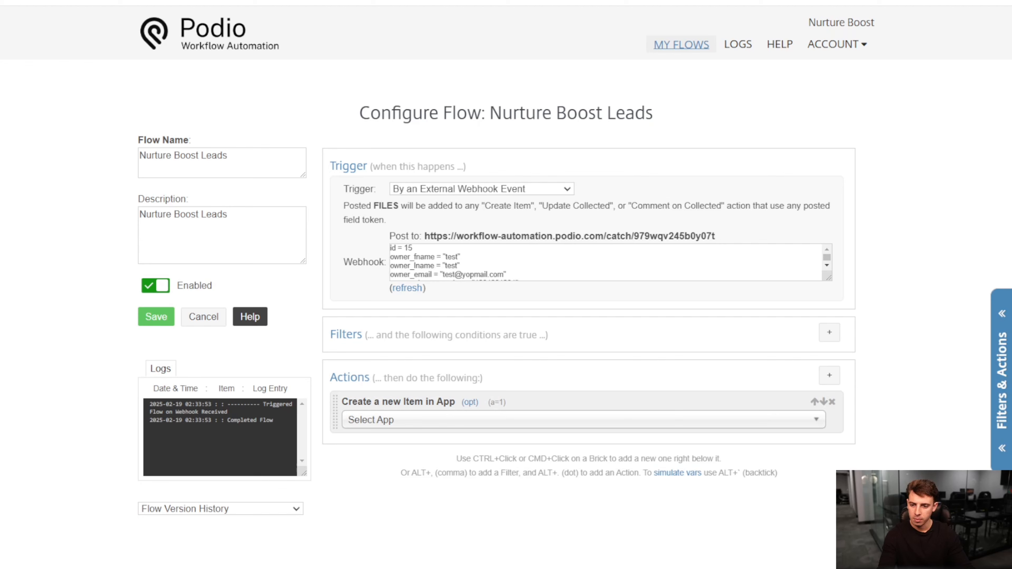
- Set Nurture Boost > testing > Wholesale Leads as the app in which the action creates items
click(594, 421)
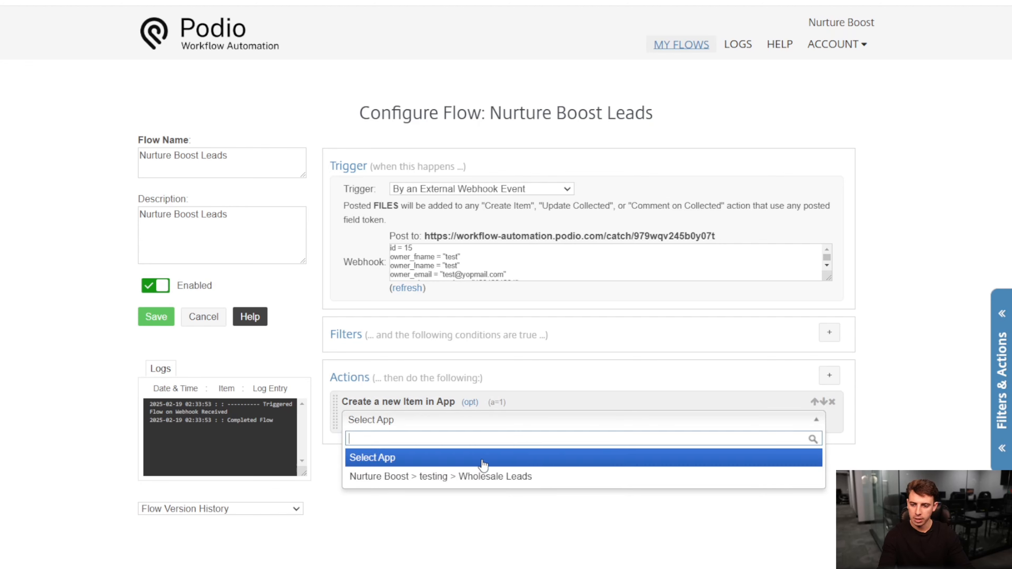
click(492, 481)
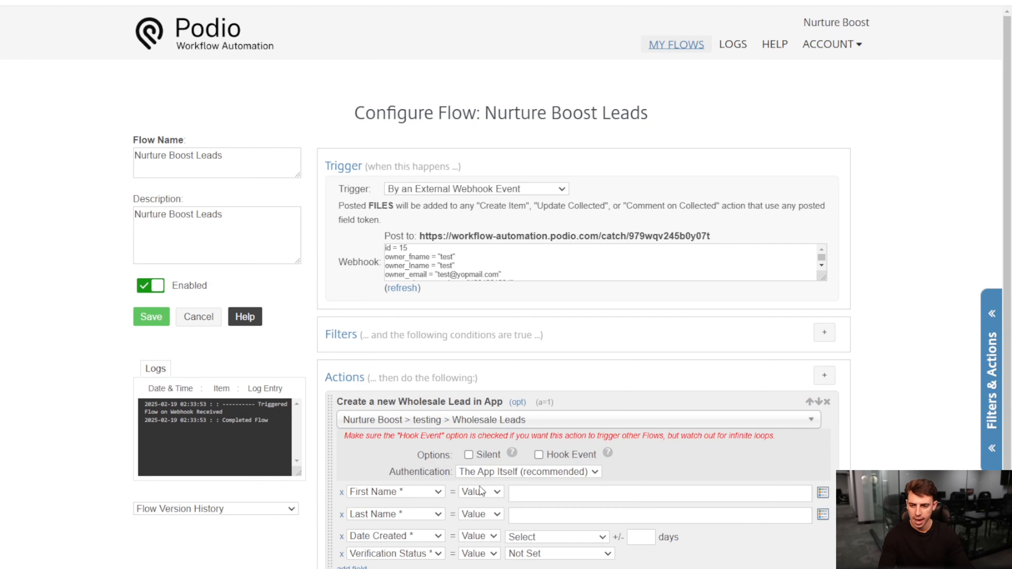
- Add the Phone, Email, Street Address, City, State, Zipcode, "What best describe…" and "How fast are you lo…" fields to the action, removing Verification Status
scroll(537, 491, down, 1)
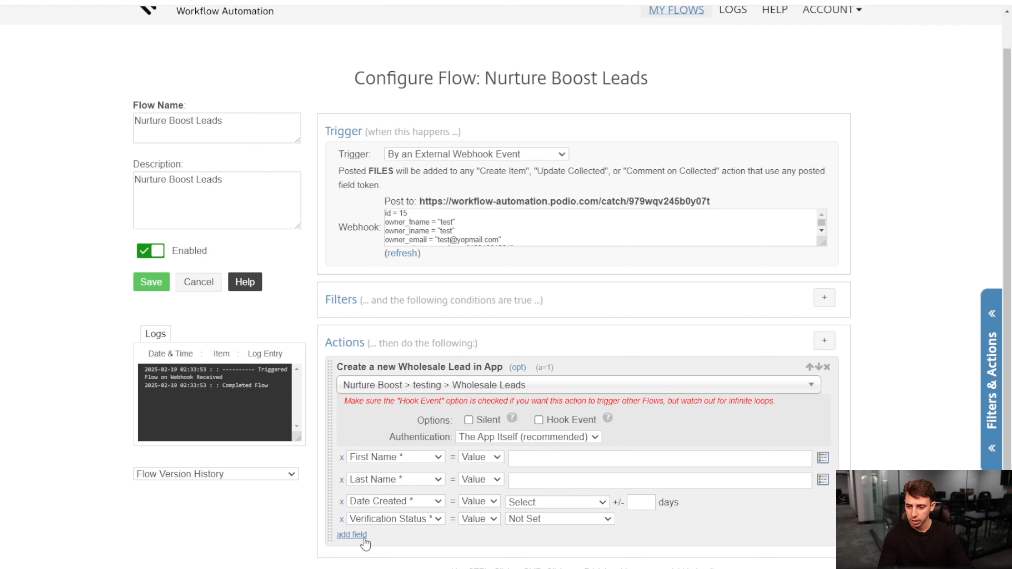
click(356, 535)
click(358, 552)
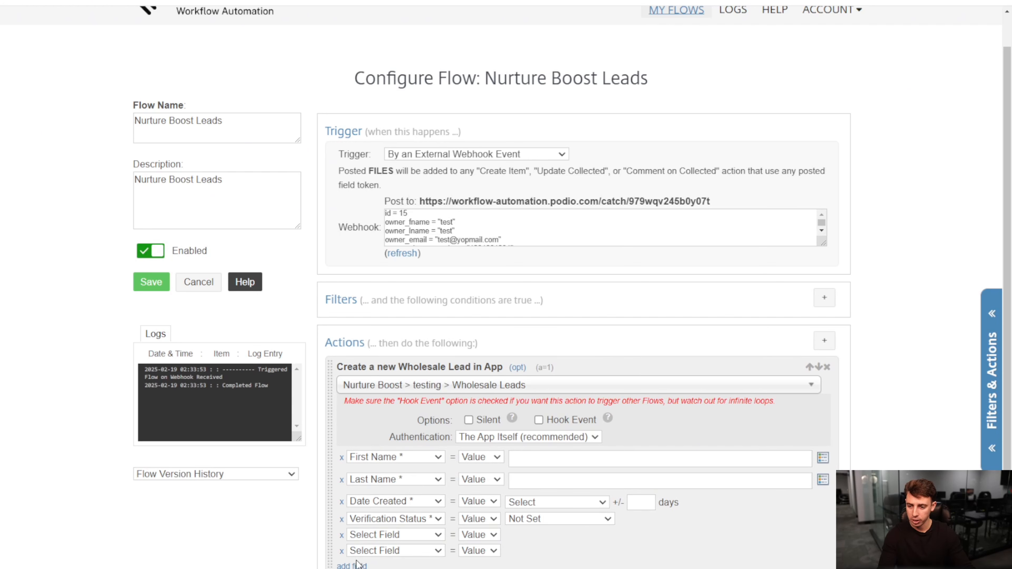
click(357, 566)
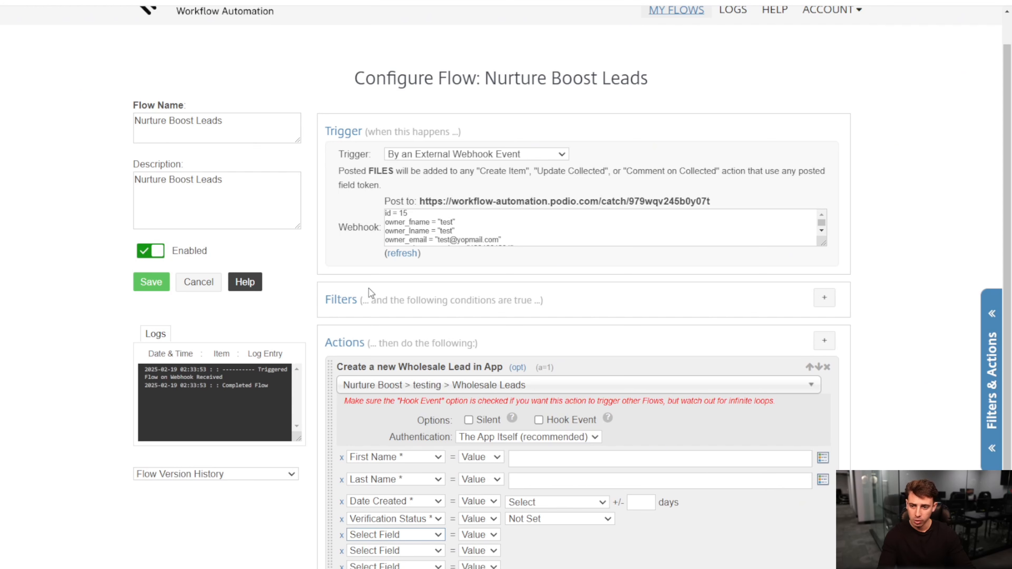
click(578, 512)
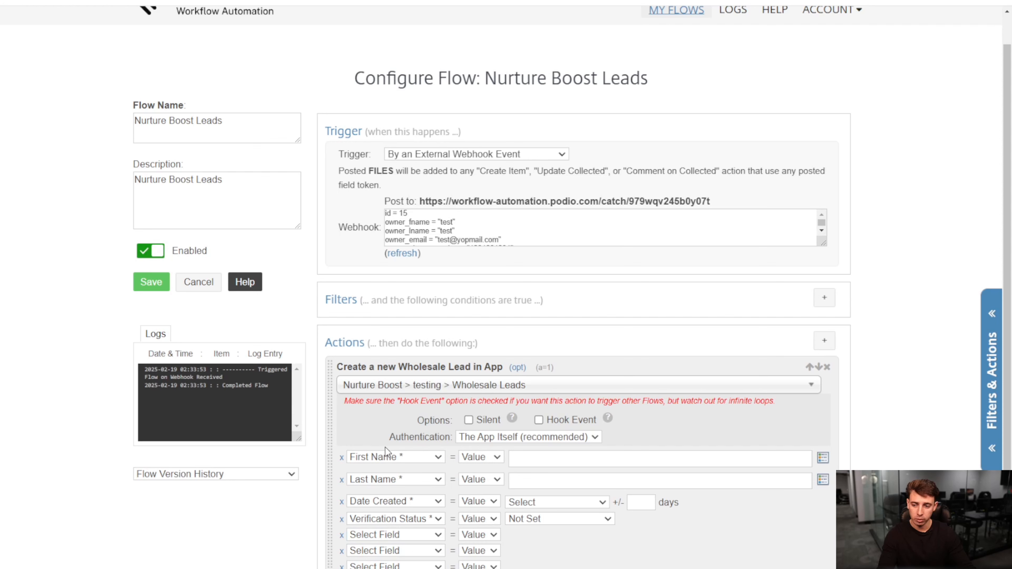
scroll(502, 228, down, 5)
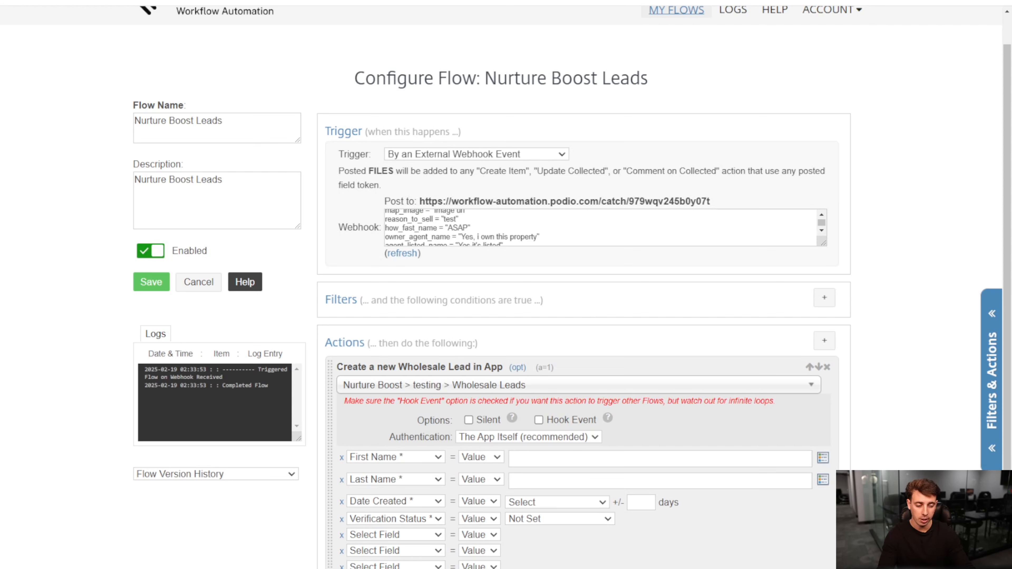
scroll(679, 371, down, 2)
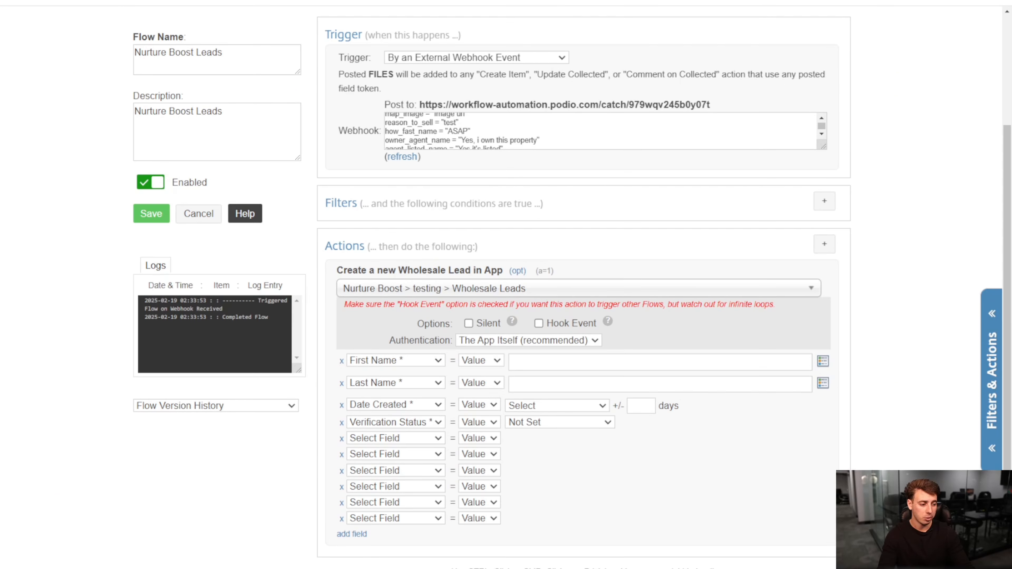
scroll(581, 359, down, 2)
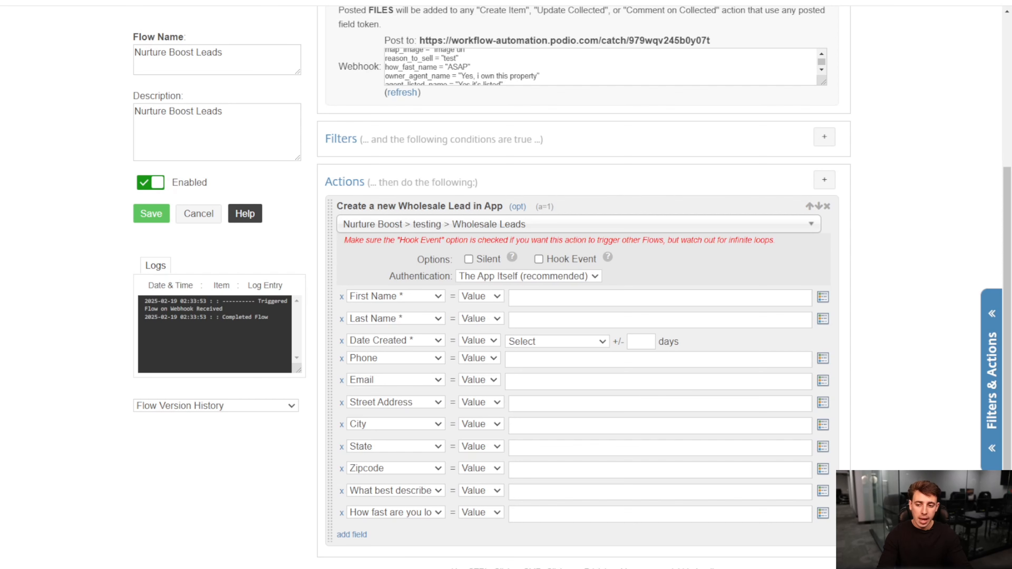
click(350, 535)
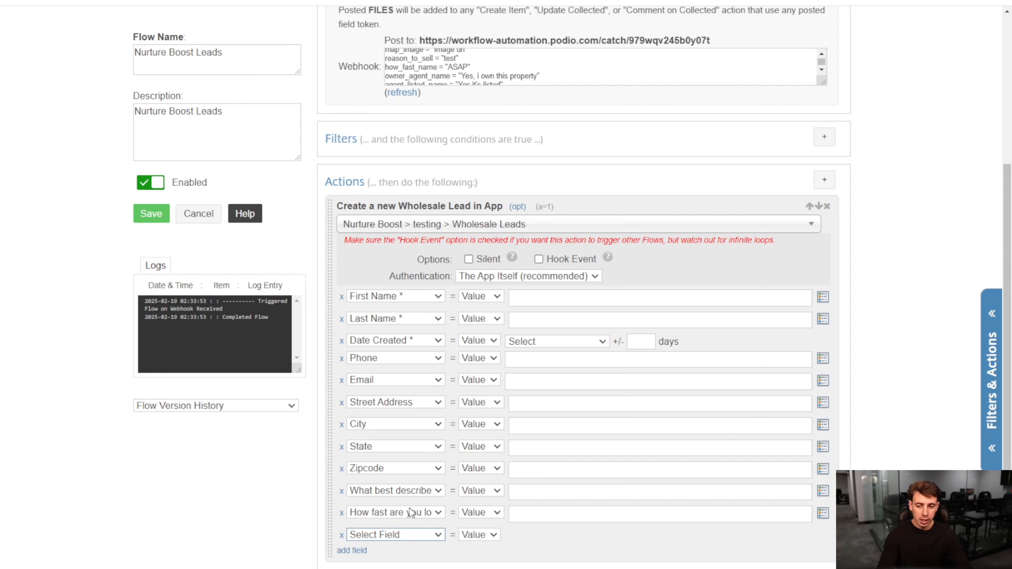
click(412, 562)
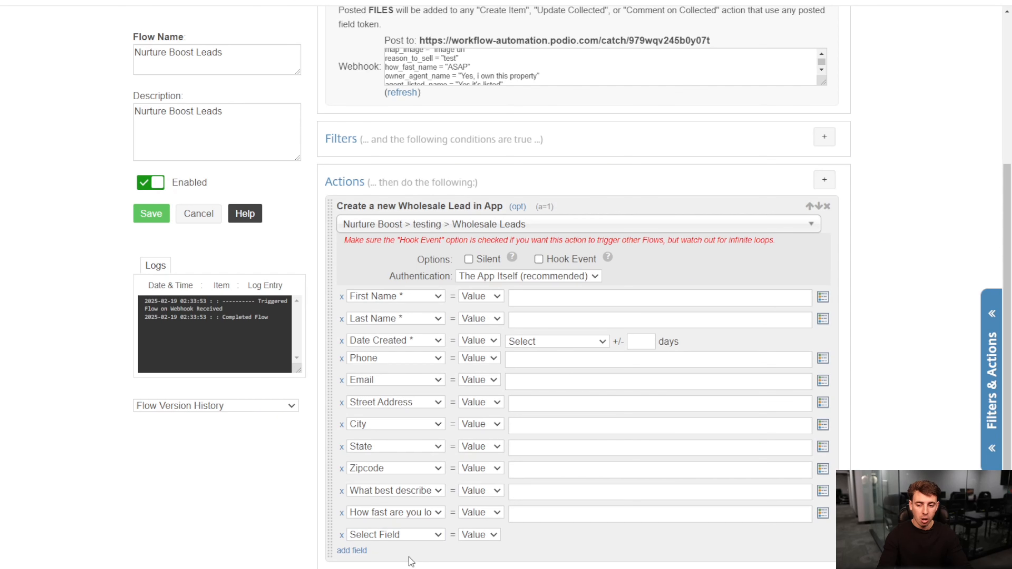
click(341, 535)
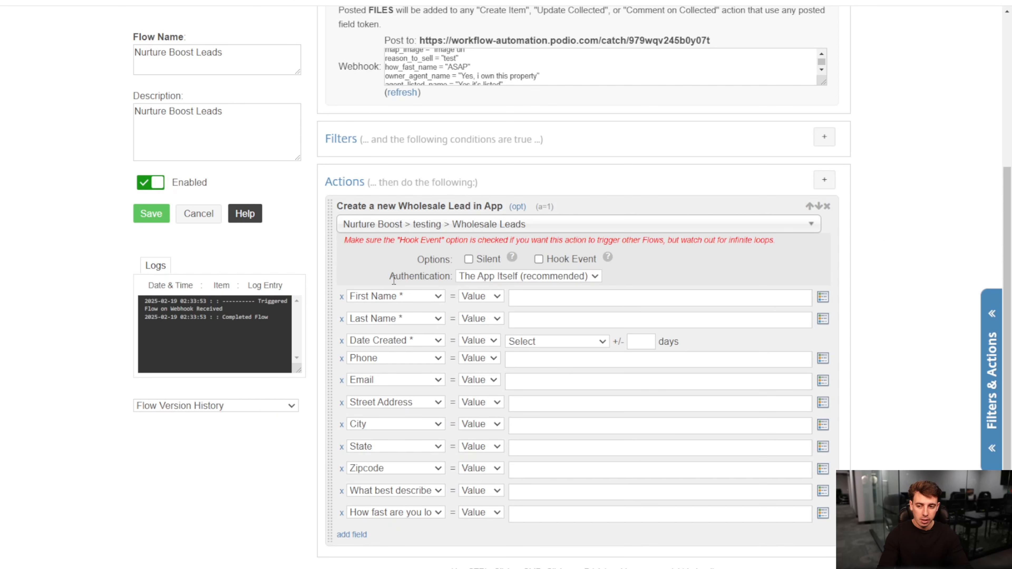
- Map First Name to the webhook token owner_fname and Last Name to owner_lname
scroll(409, 332, up, 3)
scroll(503, 184, up, 2)
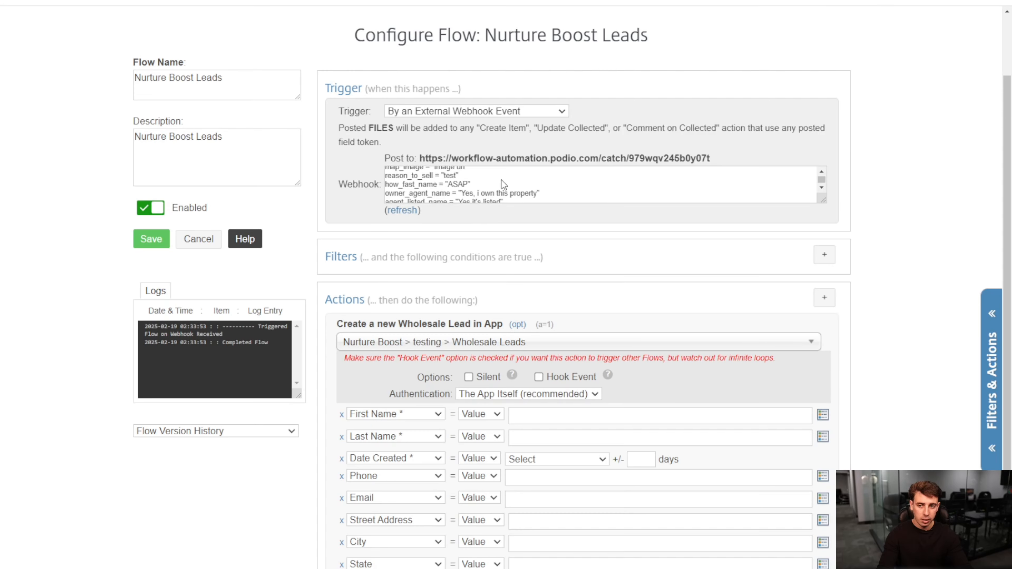
scroll(501, 188, up, 3)
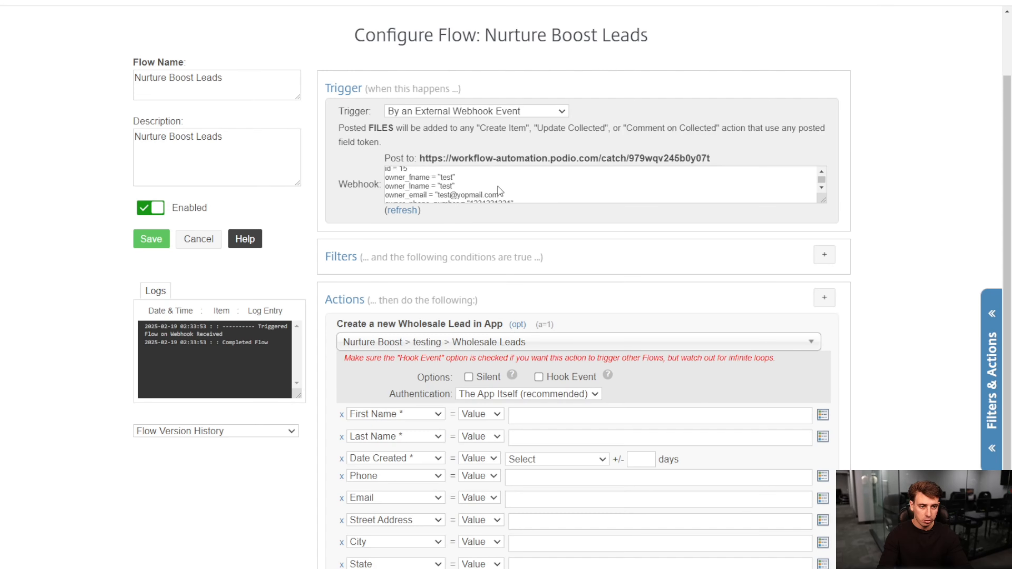
scroll(427, 184, down, 5)
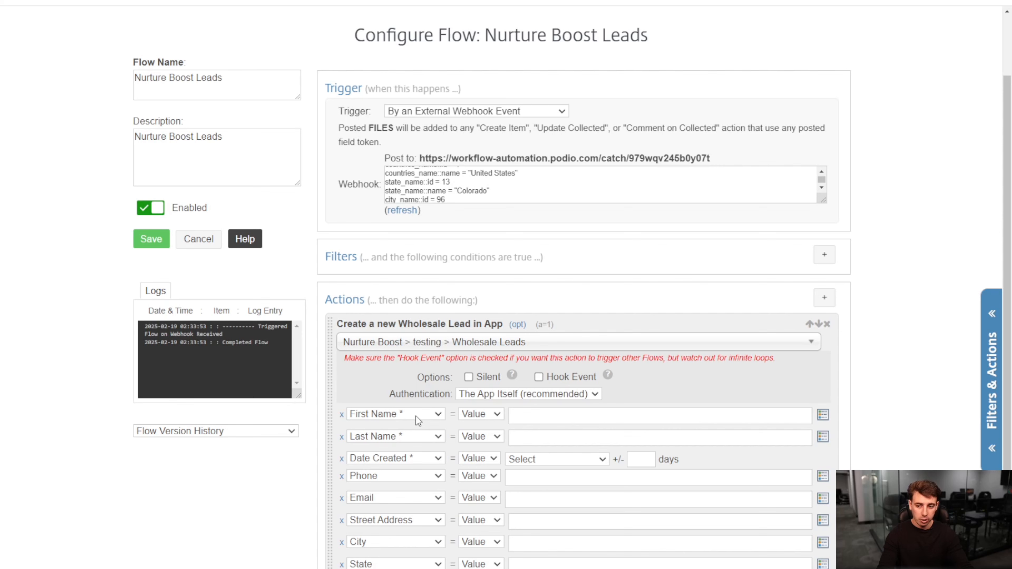
click(823, 415)
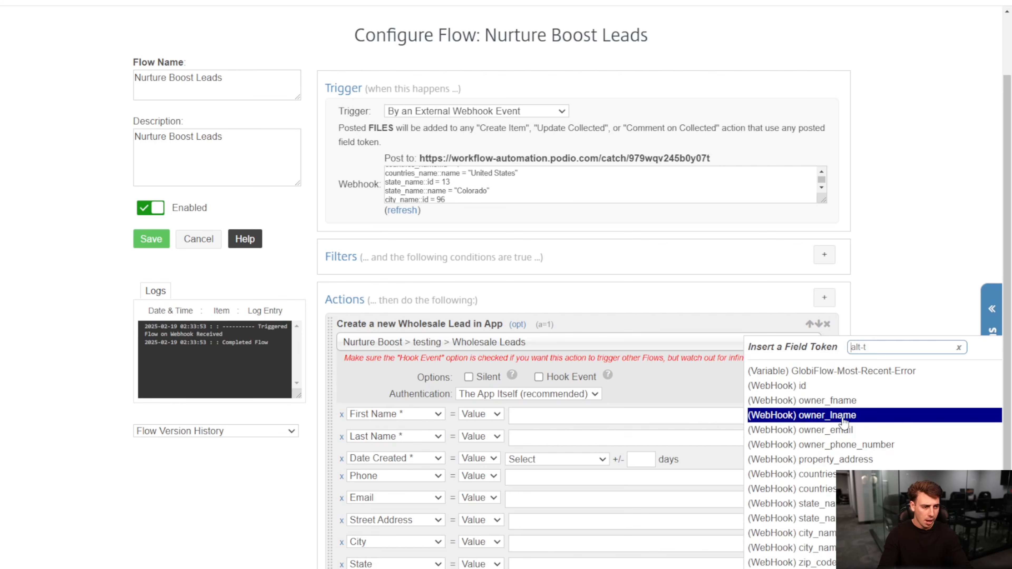
click(849, 402)
scroll(518, 187, up, 3)
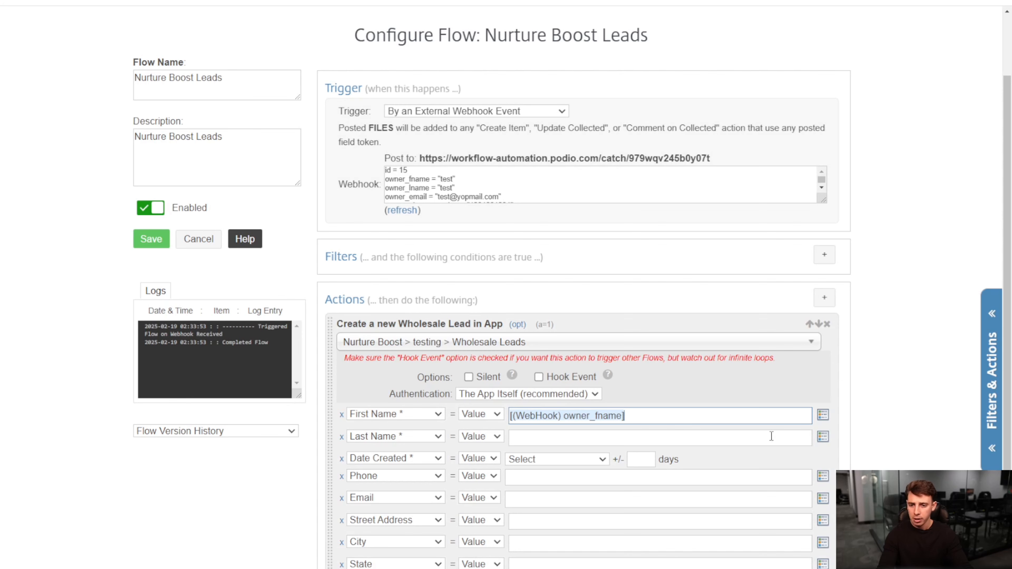
click(823, 437)
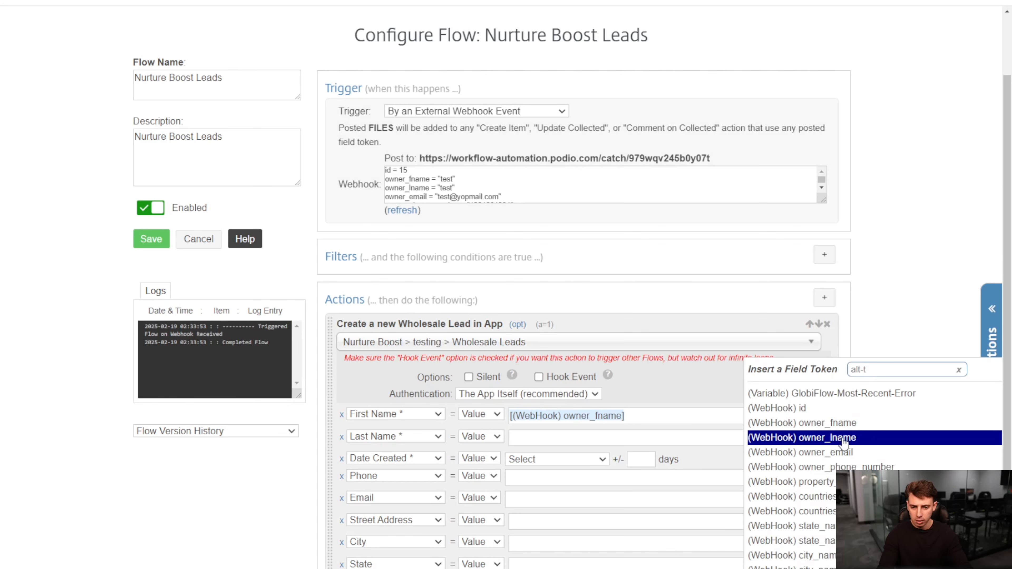
click(845, 438)
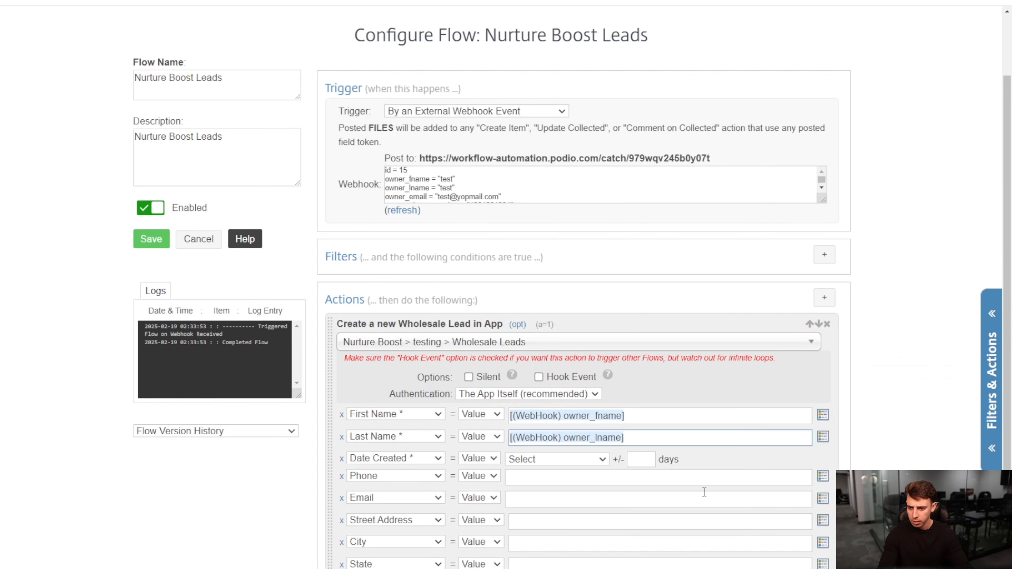
- Find the webhook token owner_phone_number and assign it to the Phone field
click(823, 476)
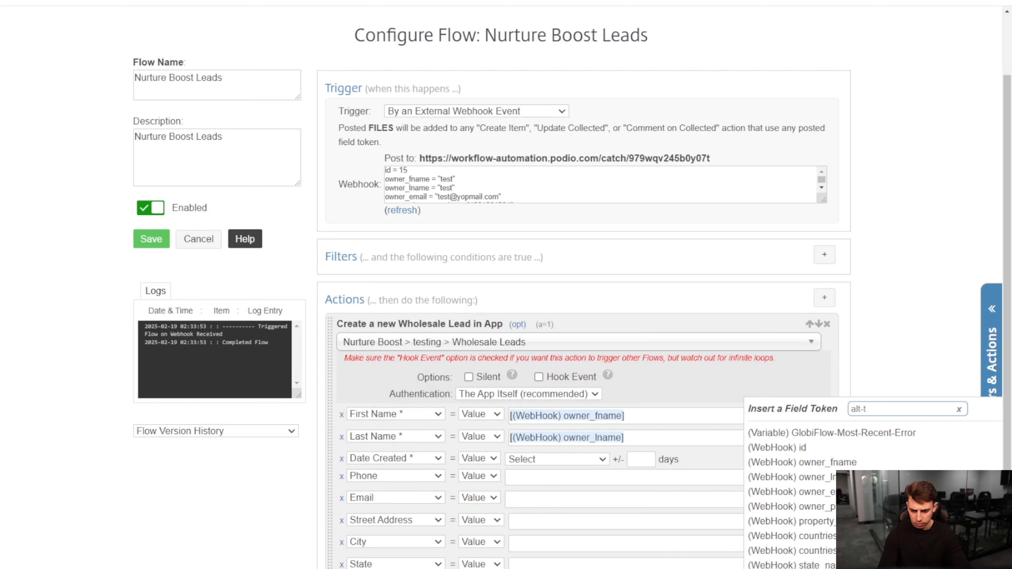
scroll(794, 499, down, 3)
scroll(793, 479, down, 1)
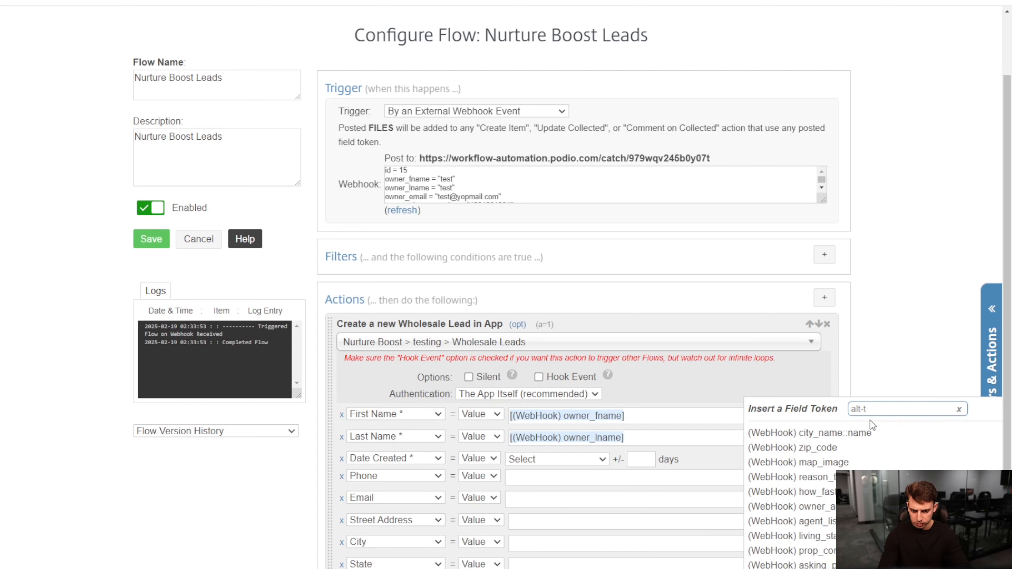
click(877, 409)
text(phon)
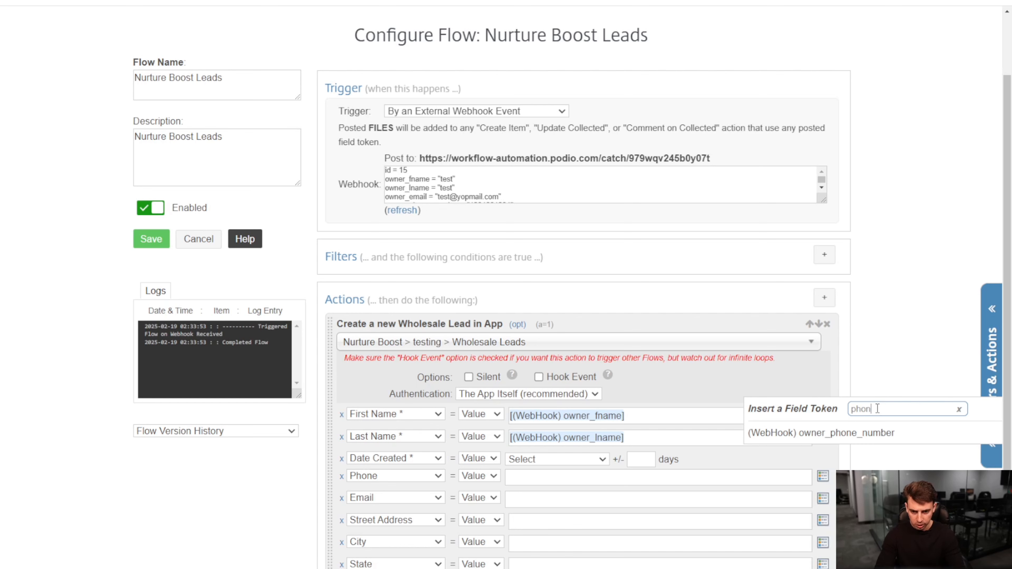
text(e)
click(862, 433)
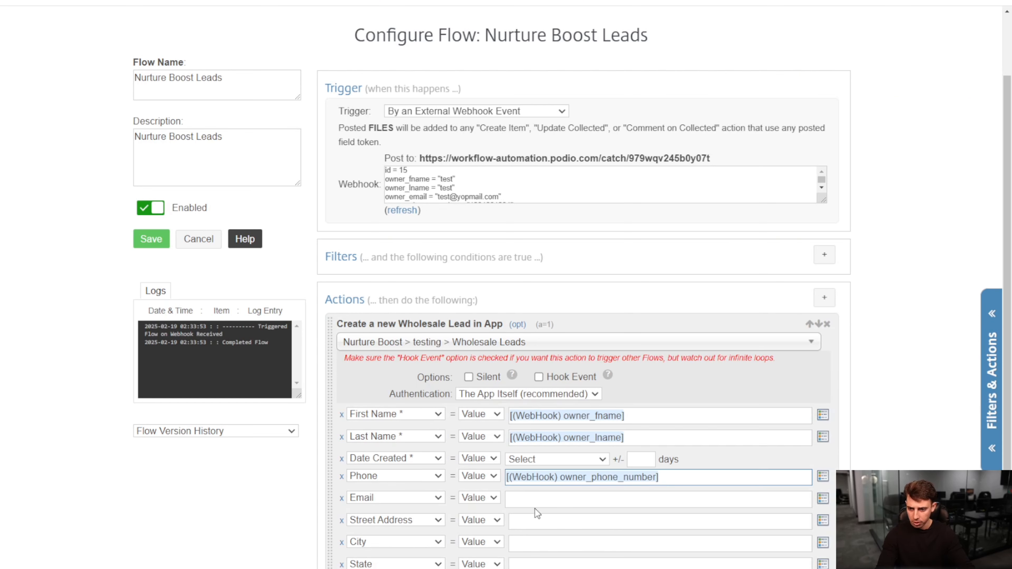
- Find the webhook token owner_email and assign it to the Email field
click(822, 497)
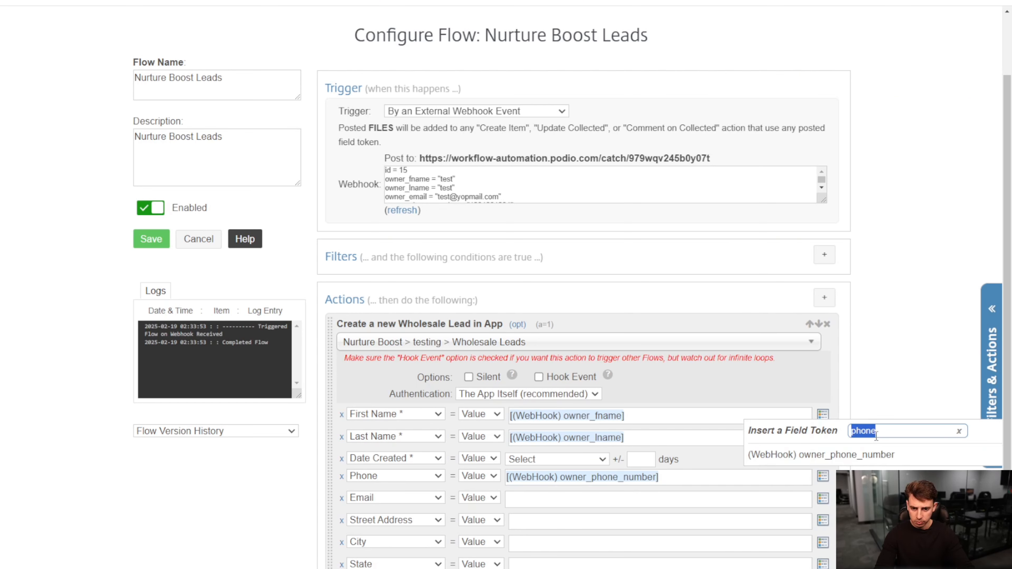
text(email)
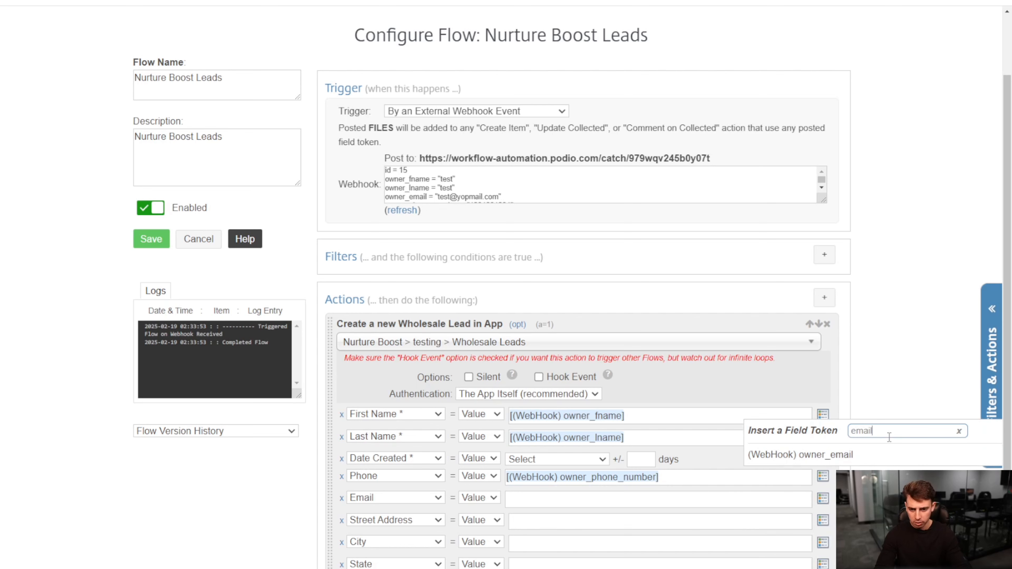
click(841, 461)
- Find the webhook token property_address and assign it to the Street Address field
click(575, 522)
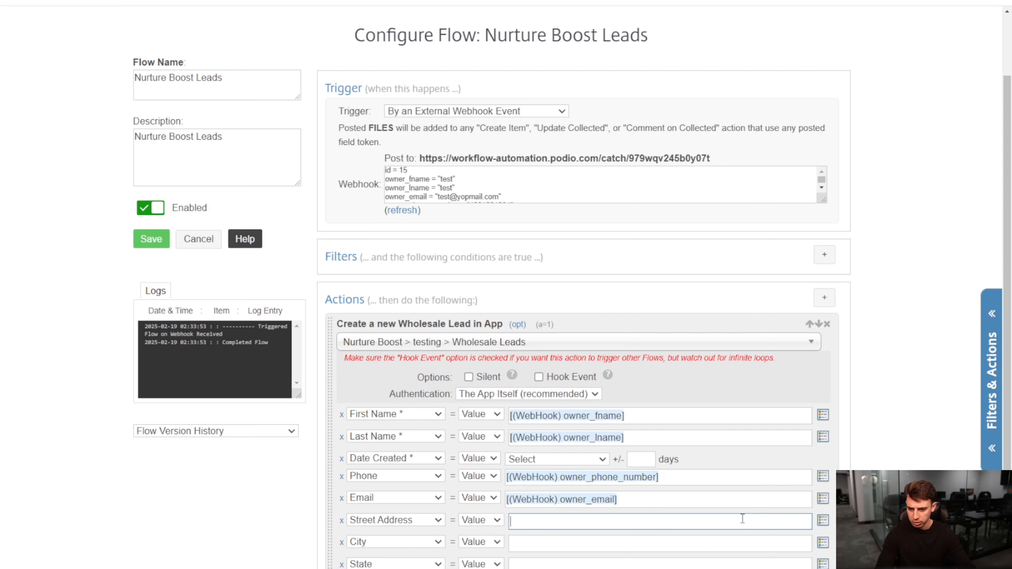
click(823, 520)
text(stree)
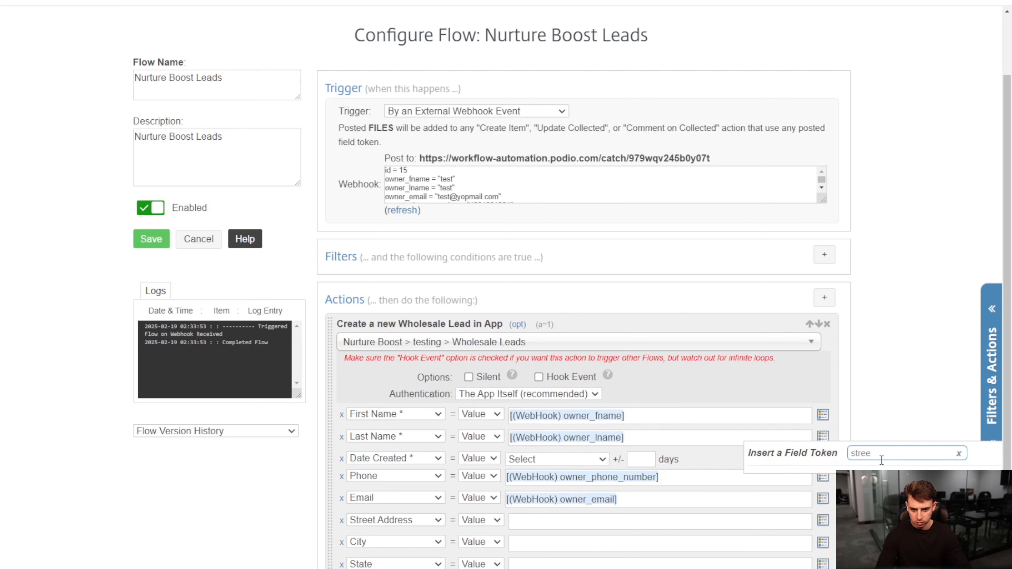
key(BackSpace)
key(BackSpace)
key(BackSpace)
key(BackSpace)
key(BackSpace)
text(add)
click(833, 478)
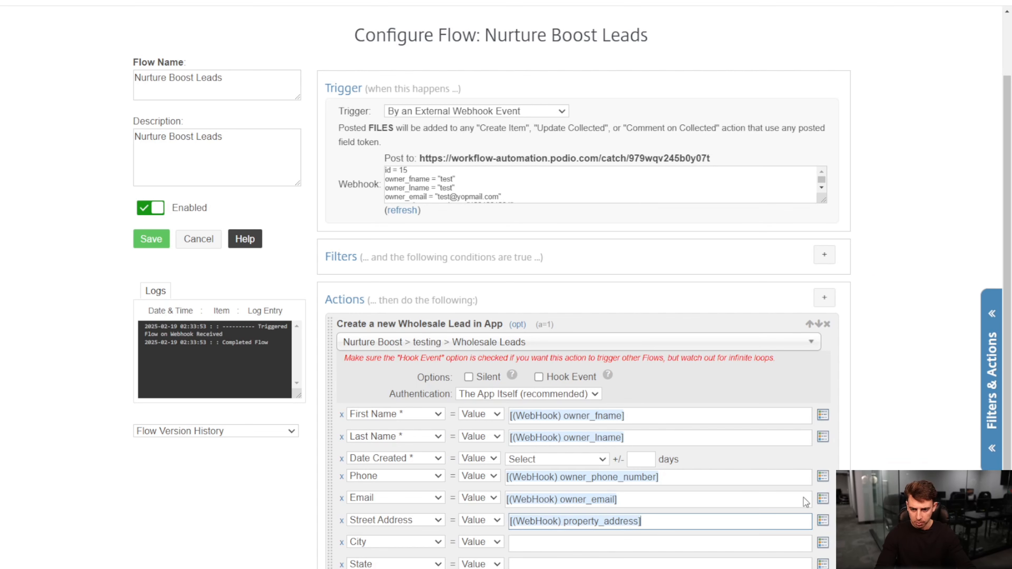
- Find the webhook token city_name::name and assign it to the City field
click(823, 542)
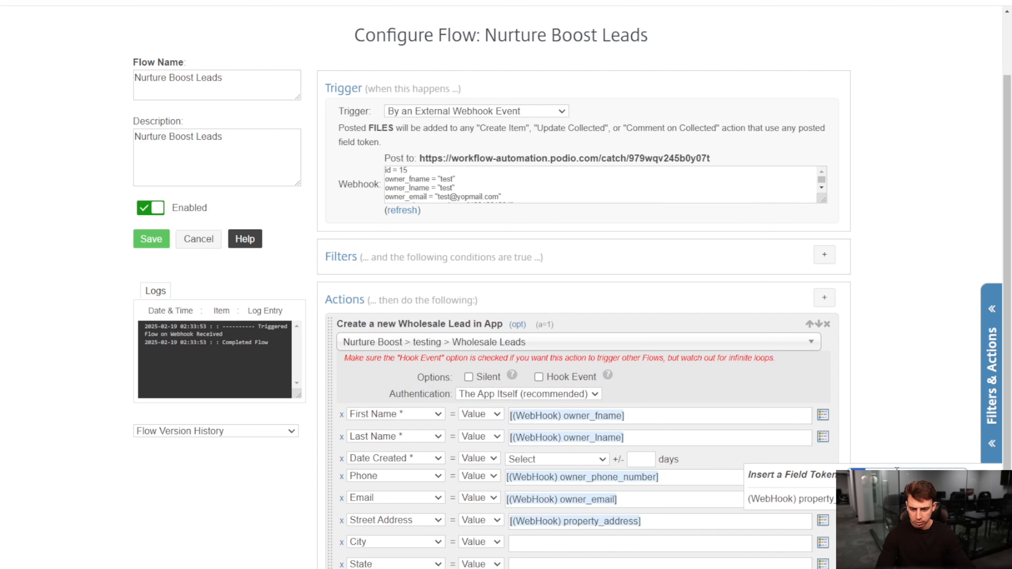
text(ci)
key(Down)
key(Down)
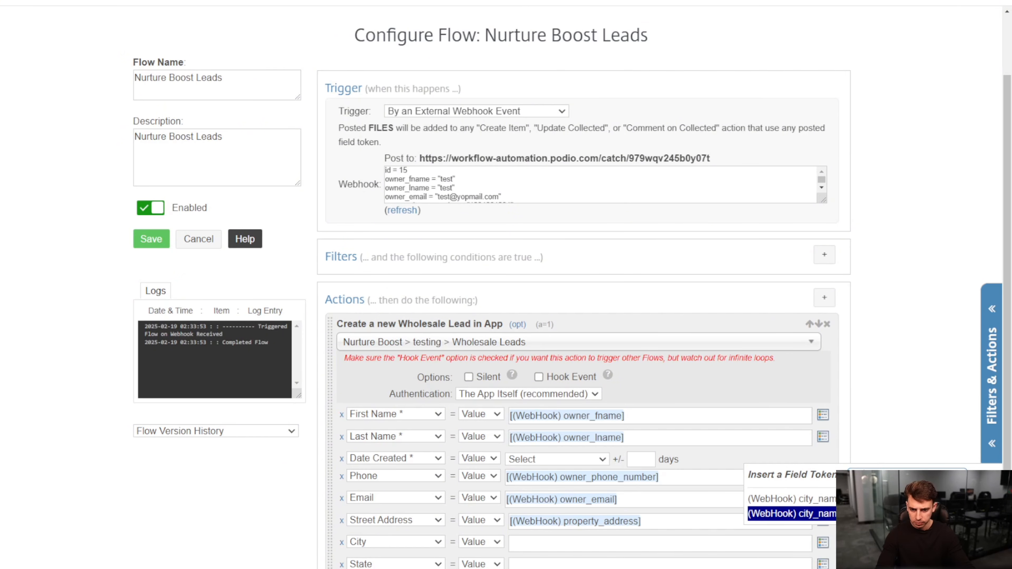
key(Return)
- Find the webhook token state_name::name and assign it to the State field
click(672, 565)
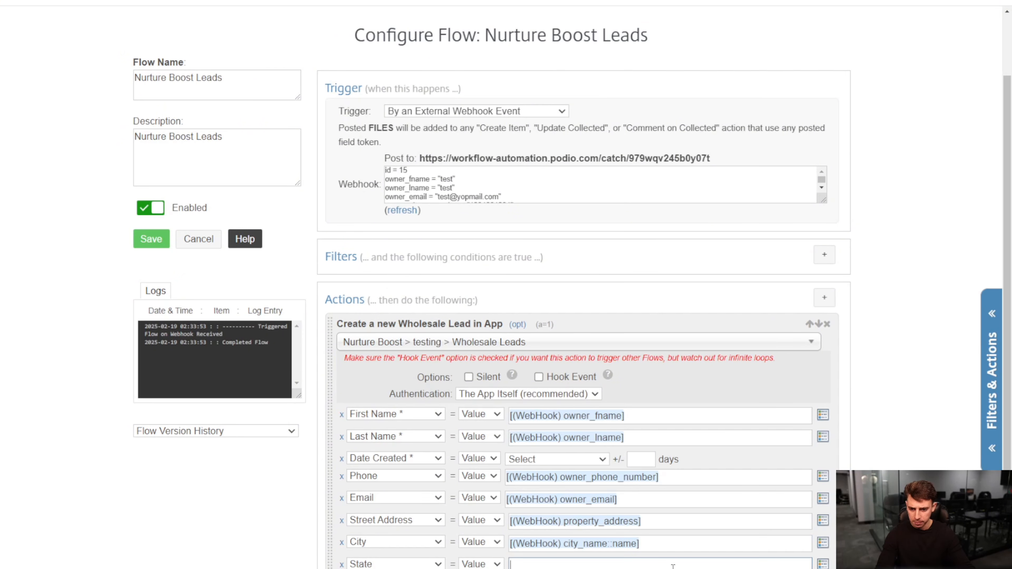
click(820, 565)
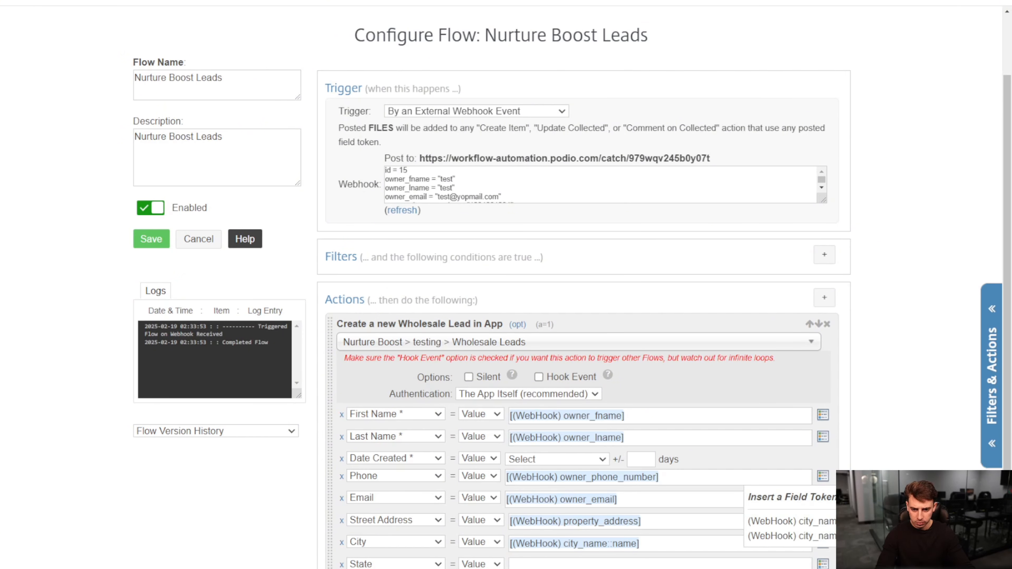
key(Down)
key(Down)
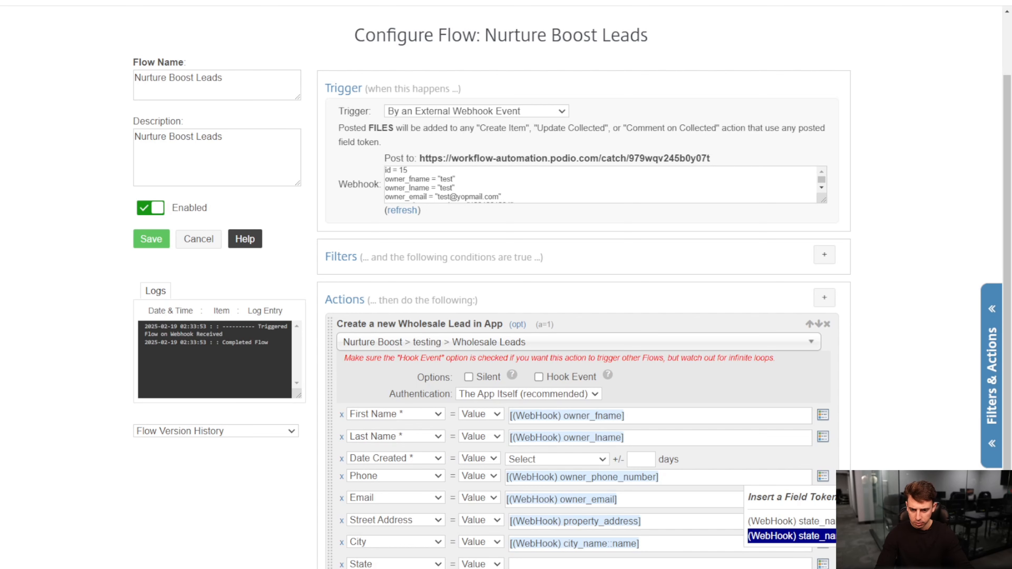
key(Return)
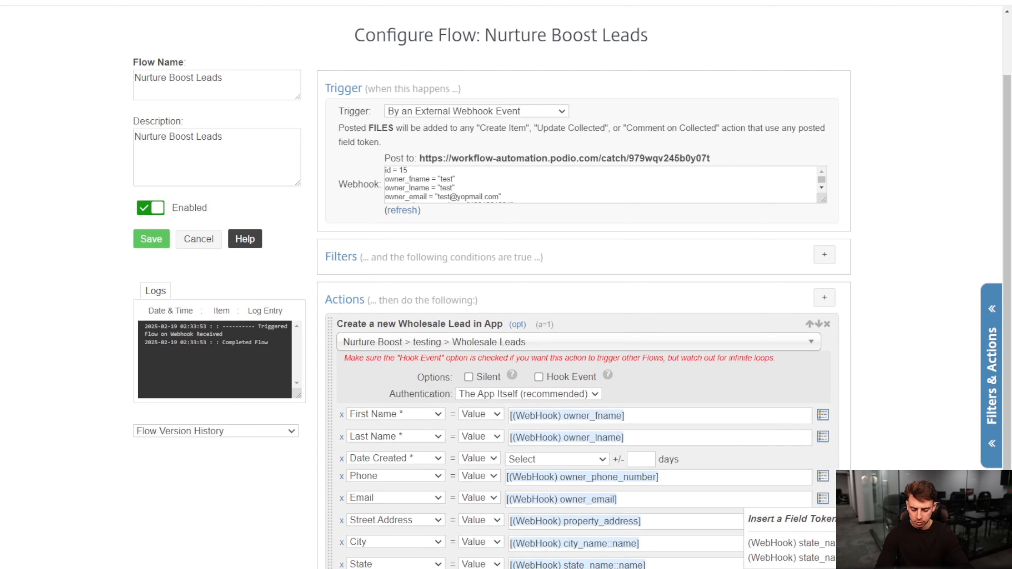
- Find the webhook token zip_code and assign it to the Zipcode field
text(zip)
key(Down)
key(Return)
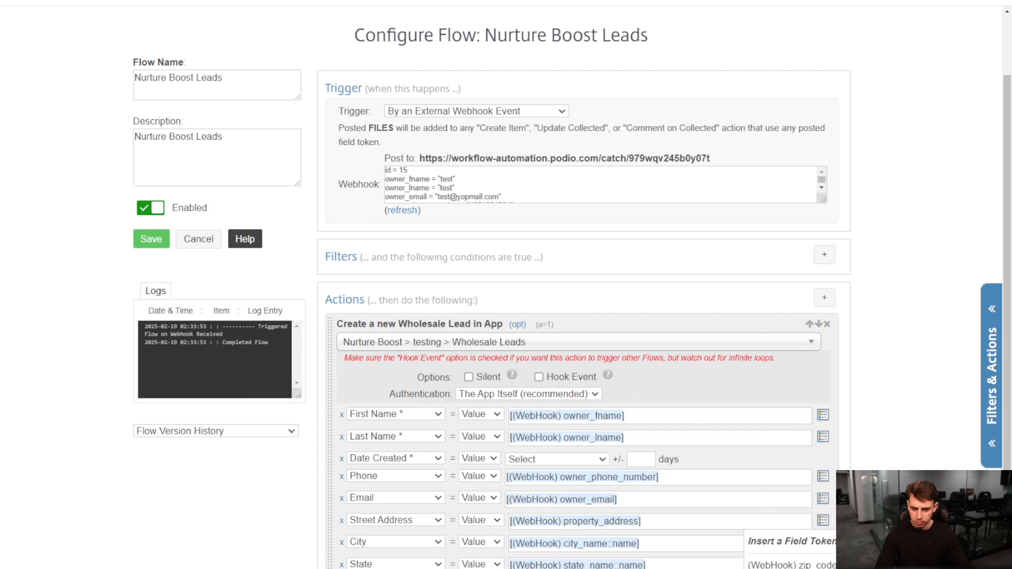
text(s)
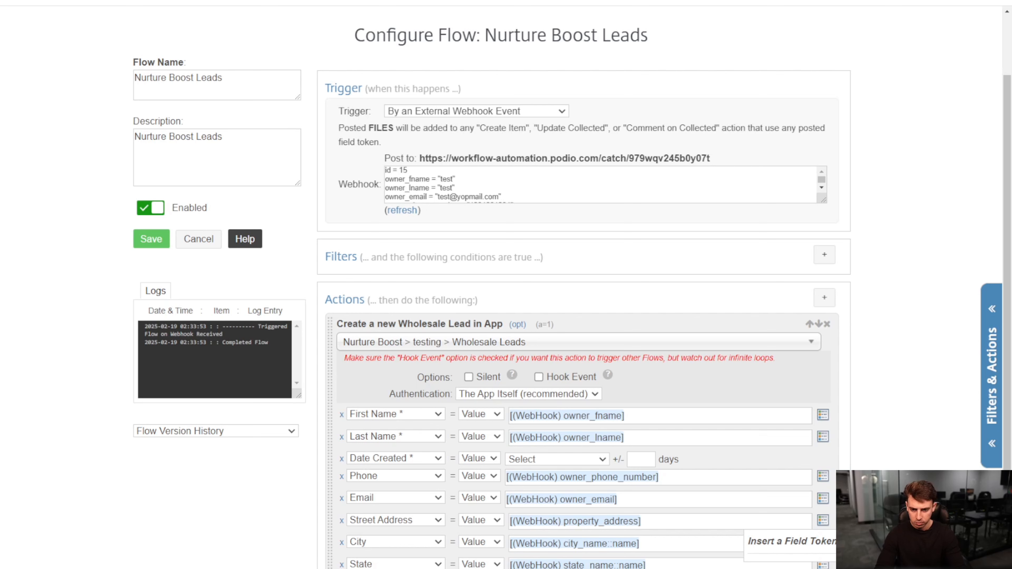
key(BackSpace)
key(BackSpace)
key(Escape)
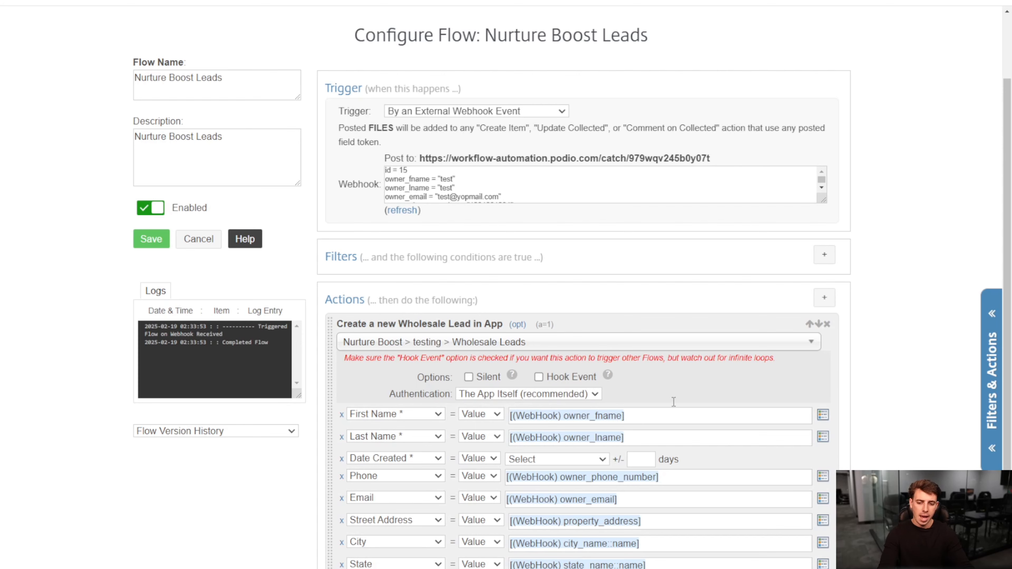
- Set the required Date Created field to Current Date & Time and save the flow
scroll(673, 402, down, 2)
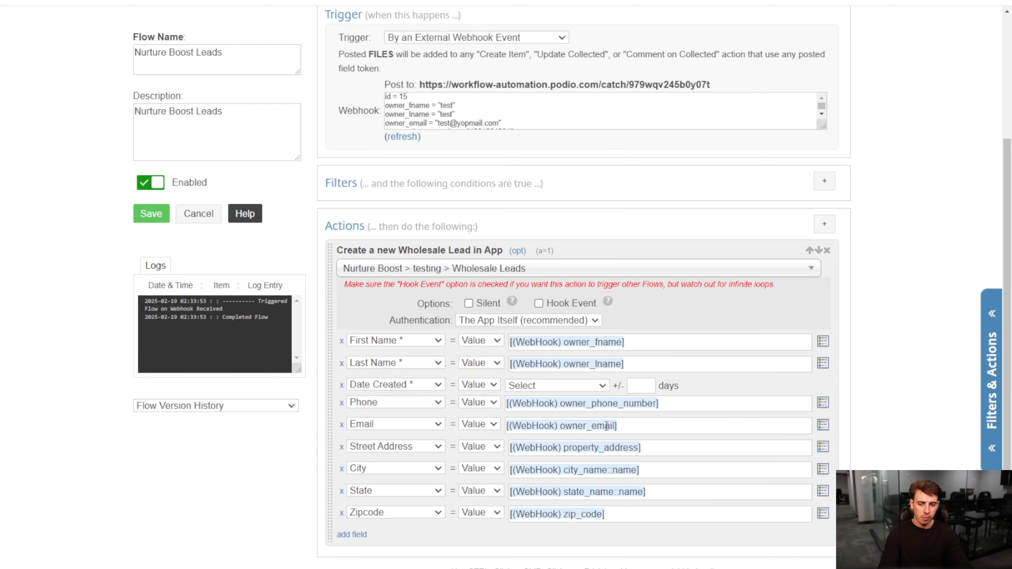
click(162, 214)
click(590, 295)
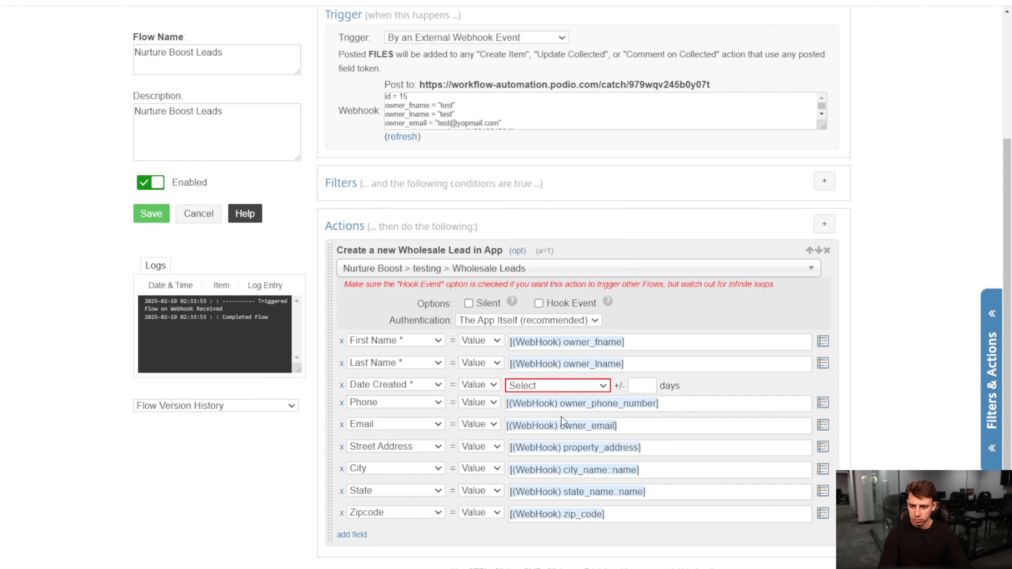
click(560, 432)
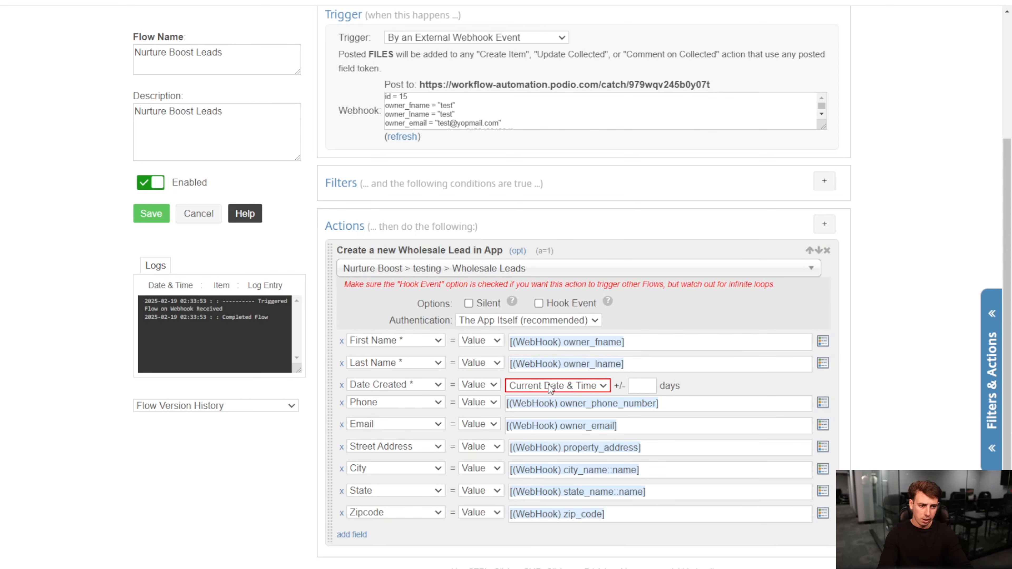
click(165, 219)
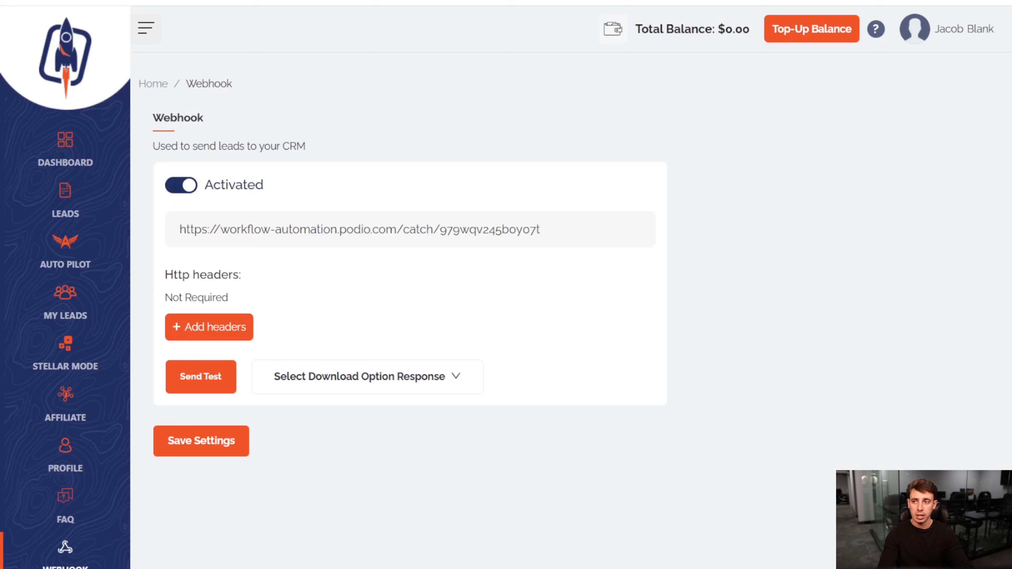
- Send a test lead from Nurture Boost's webhook settings and open the newly created item in Podio's Wholesale Leads app
click(218, 378)
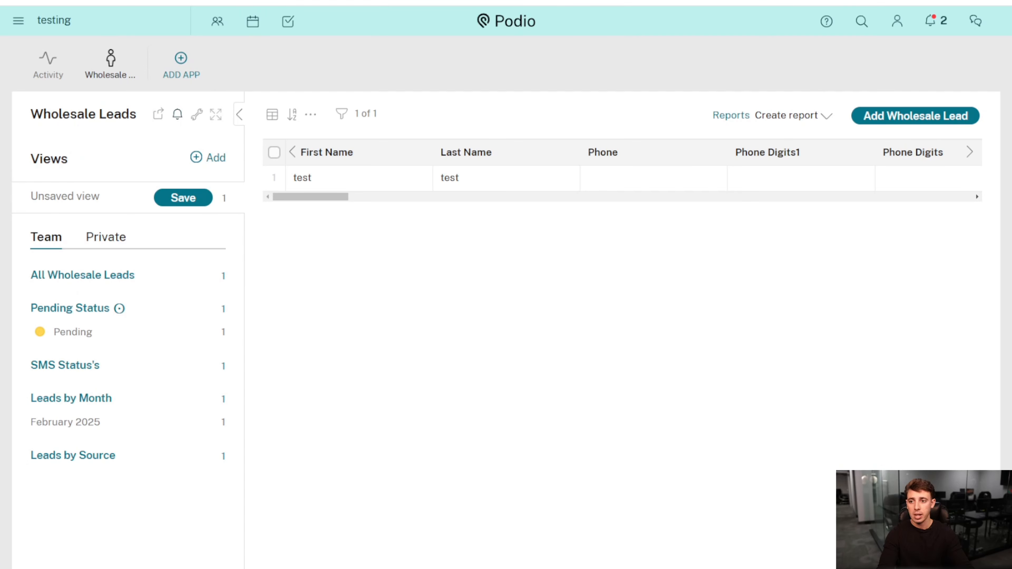
key(F5)
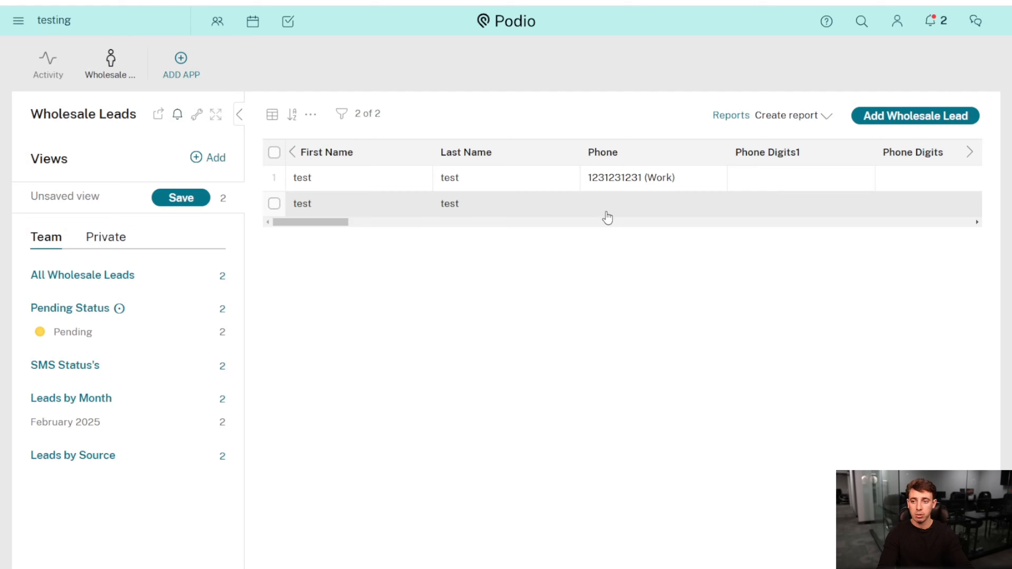
click(530, 179)
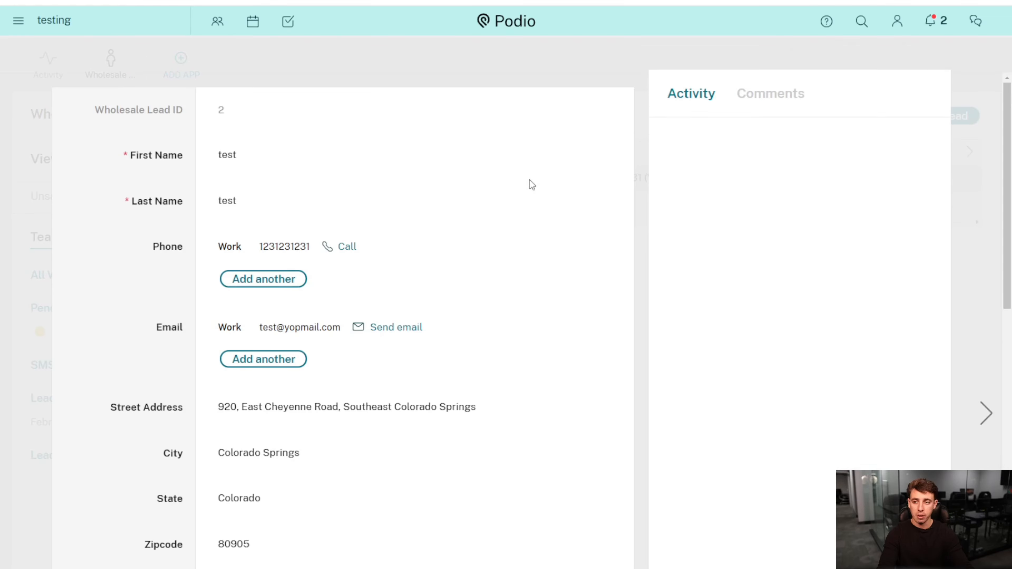